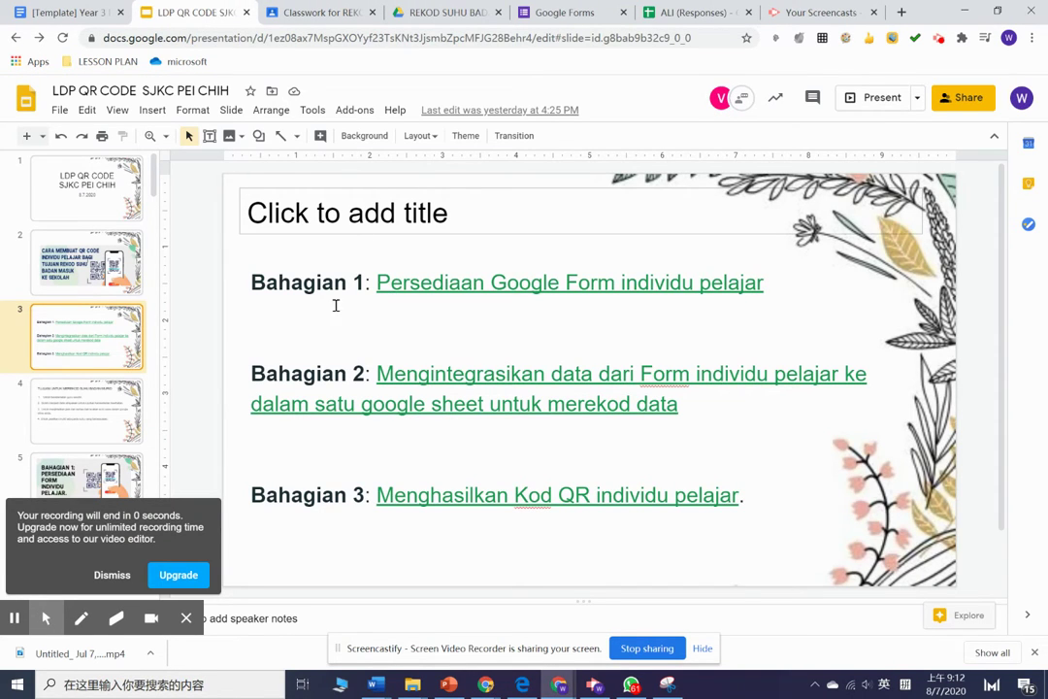
# - Review the title and QR-poster slides, then return to the three-part overview slide
pyautogui.click(54, 182)
pyautogui.click(64, 262)
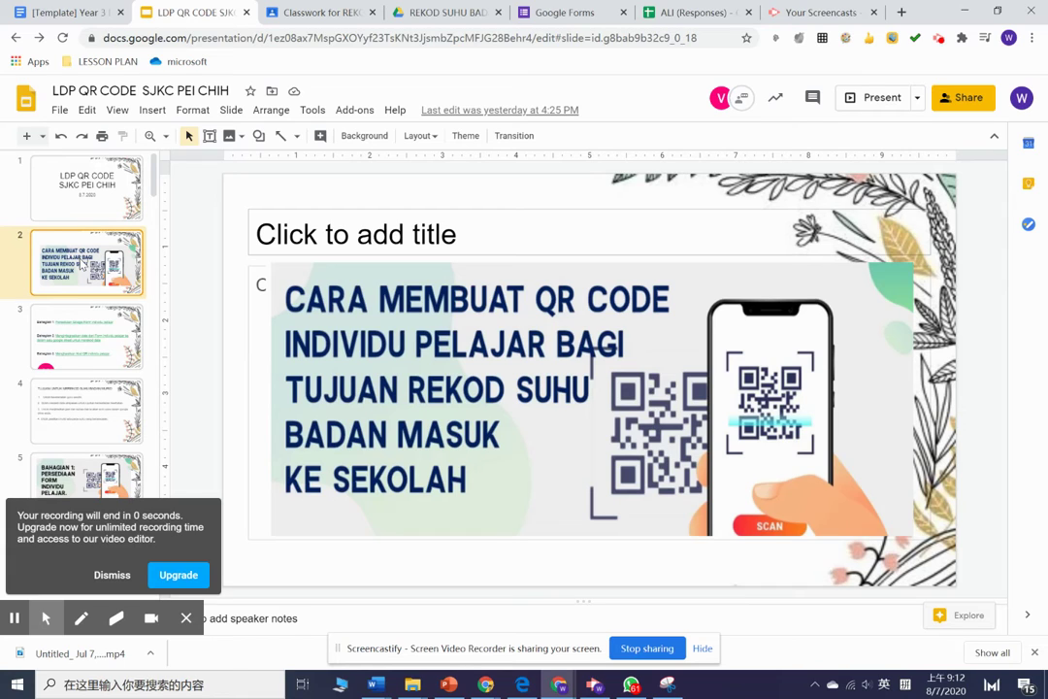
pyautogui.click(93, 328)
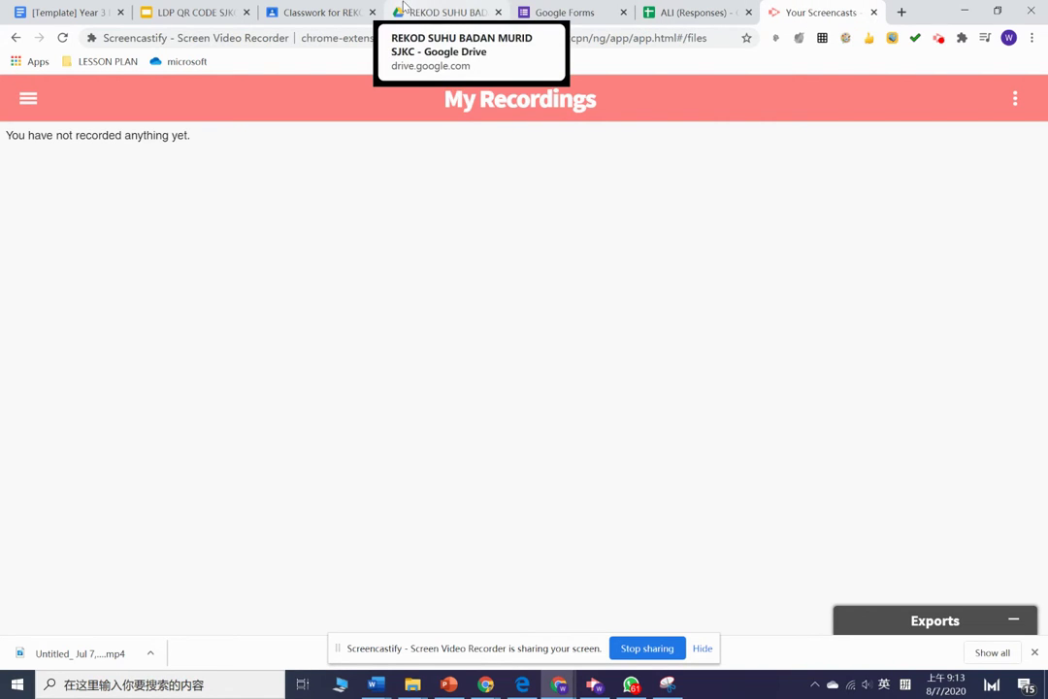
# - Check the recording status and glance across the Classwork, Drive and slide tabs
pyautogui.click(939, 38)
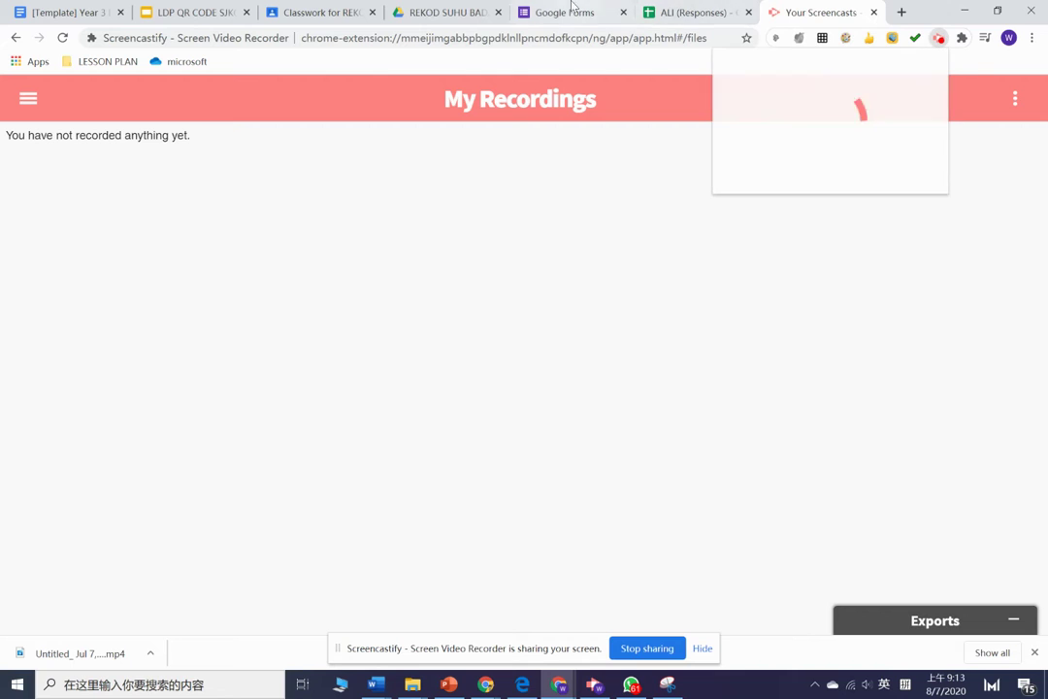
pyautogui.click(347, 12)
pyautogui.click(444, 12)
pyautogui.click(335, 17)
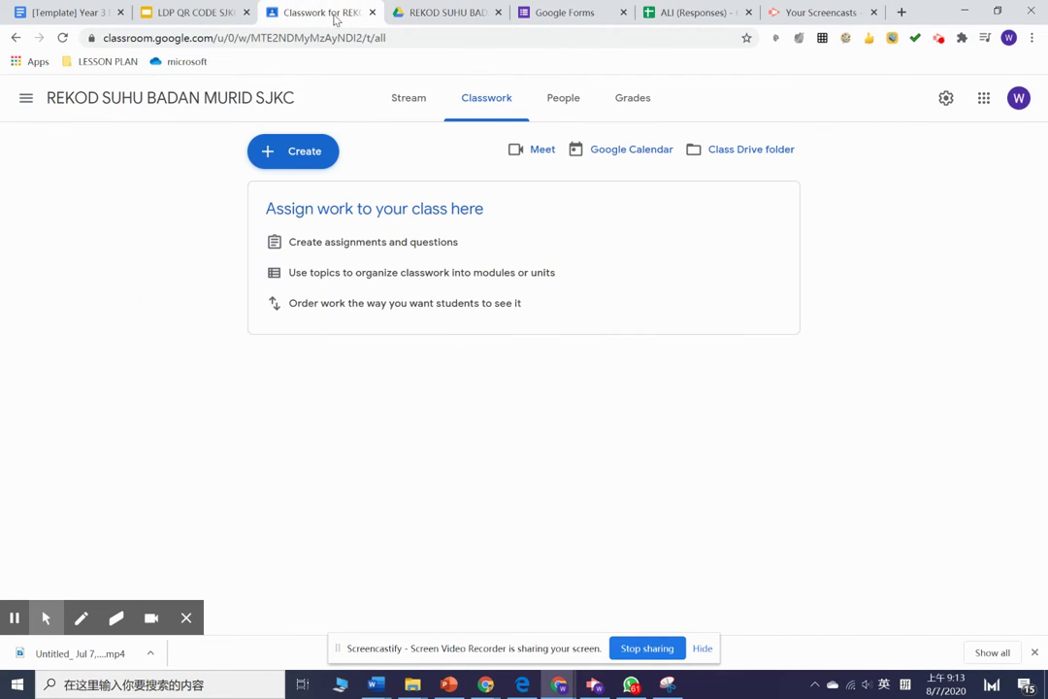
pyautogui.click(184, 11)
pyautogui.click(266, 7)
# - From the Classroom home, open the REKOD SUHU BADAN MURID SJKC class's Classwork page
pyautogui.click(167, 97)
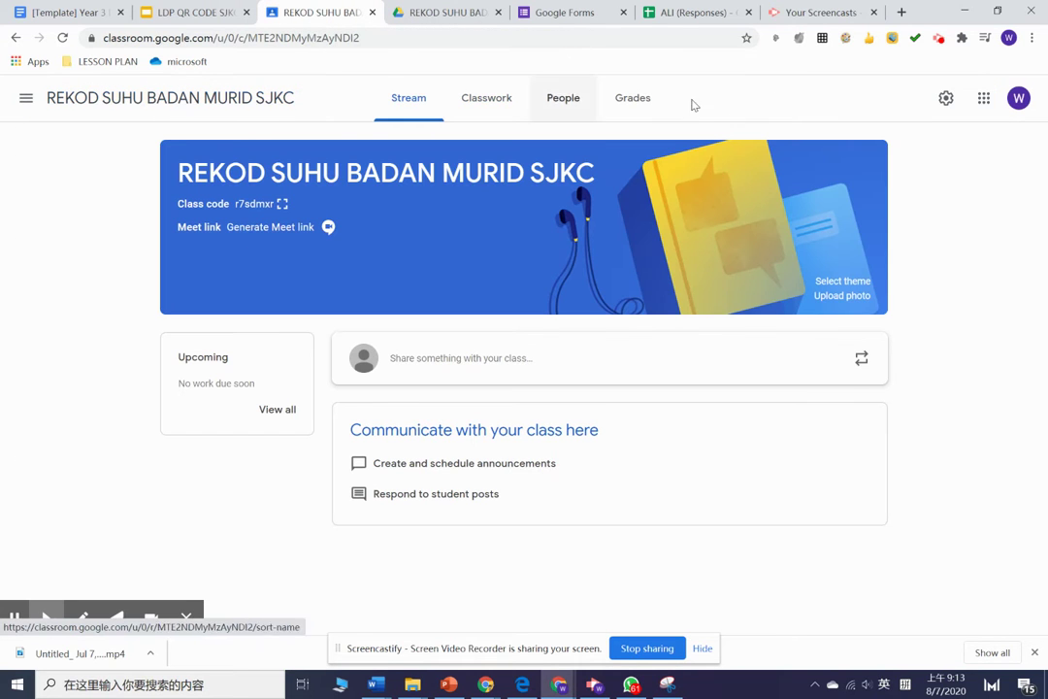
pyautogui.click(983, 98)
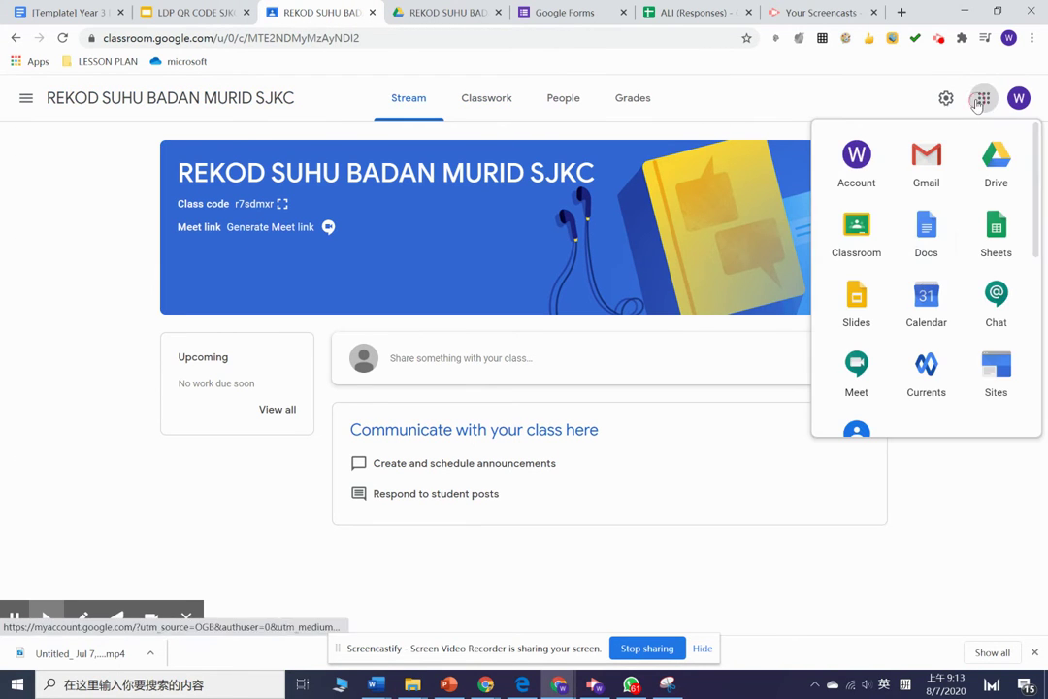
pyautogui.click(868, 227)
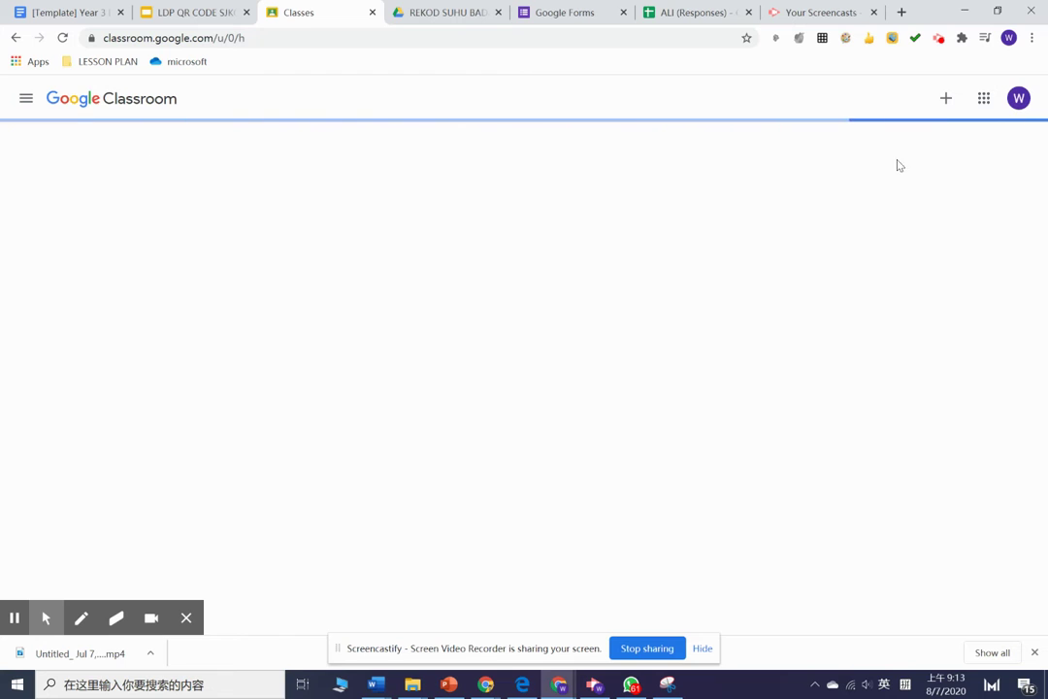
pyautogui.click(946, 98)
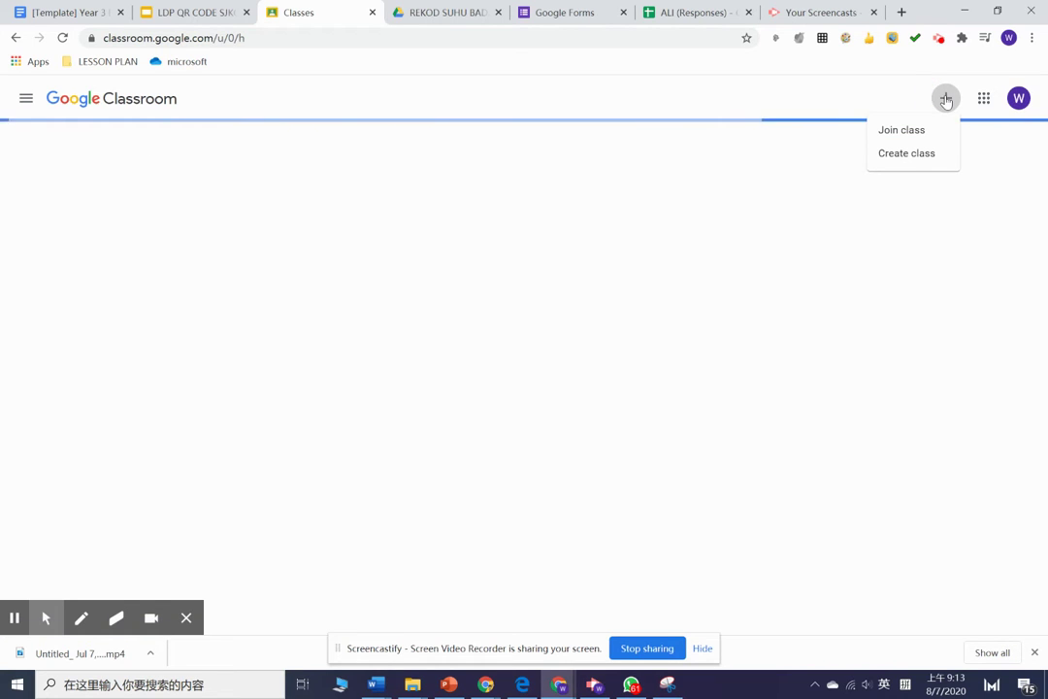
pyautogui.click(634, 105)
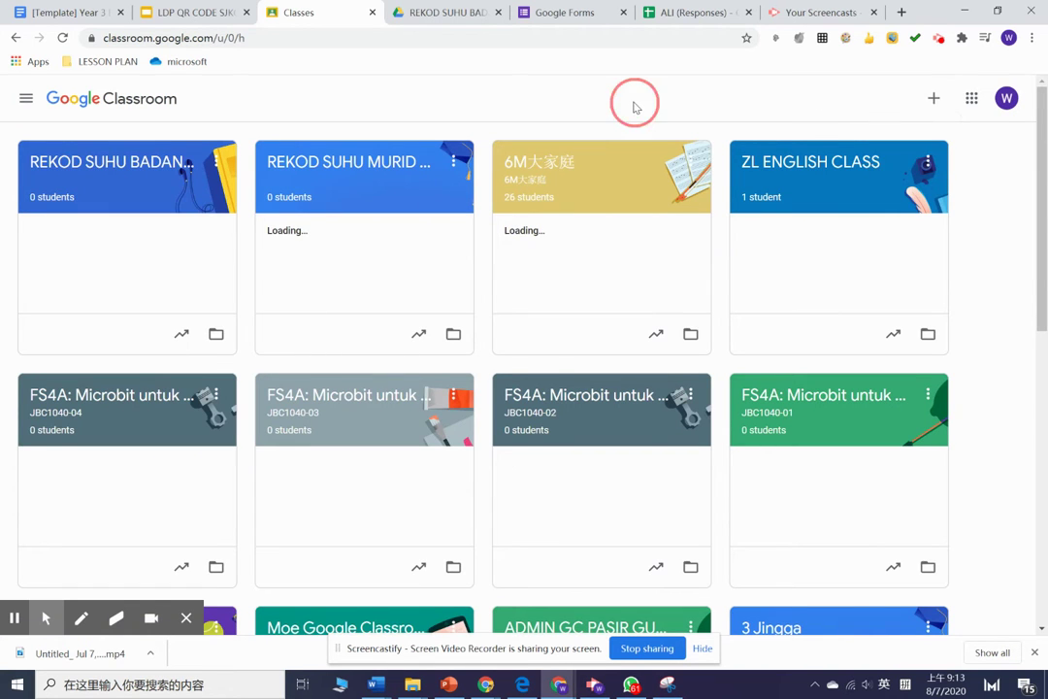
pyautogui.click(191, 171)
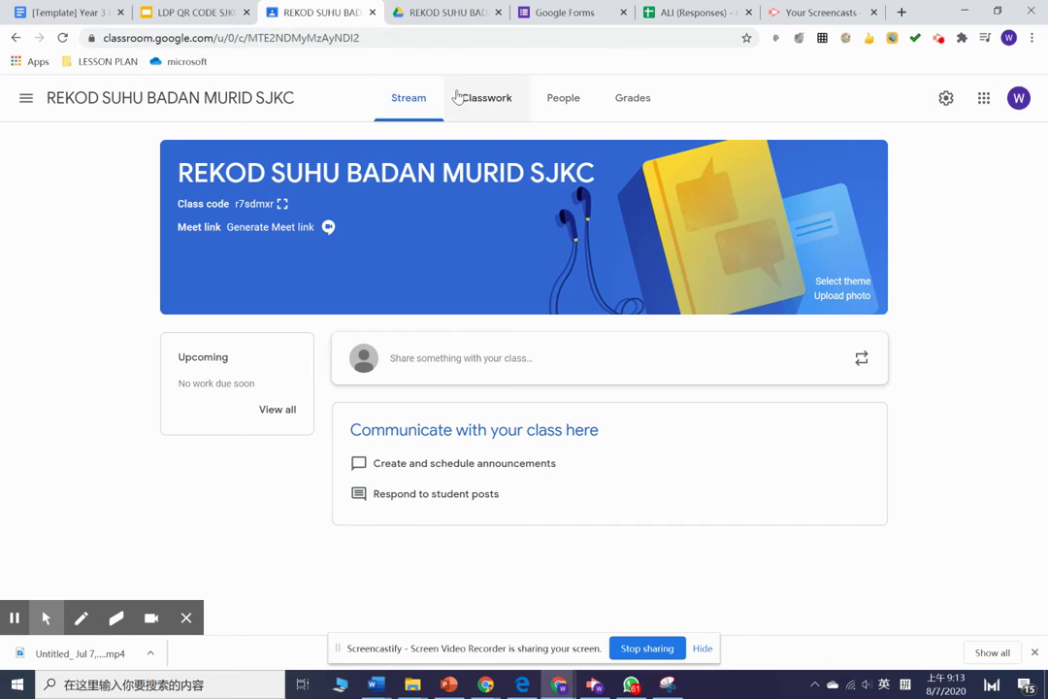
pyautogui.click(488, 98)
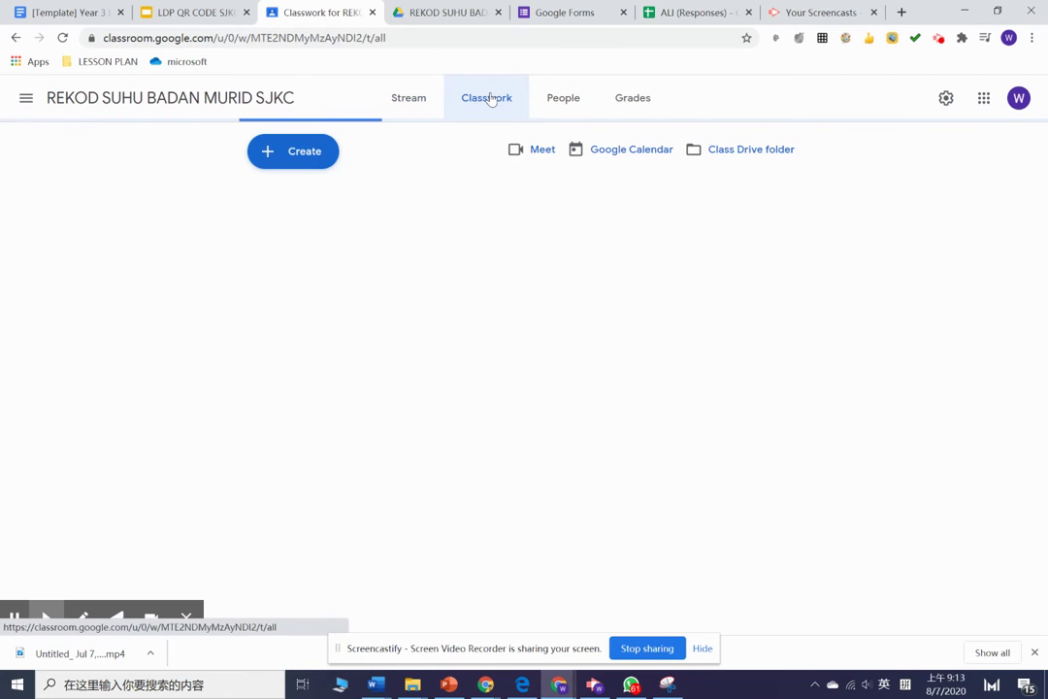
# - Create a folder named 5A inside the class Drive folder
pyautogui.click(718, 155)
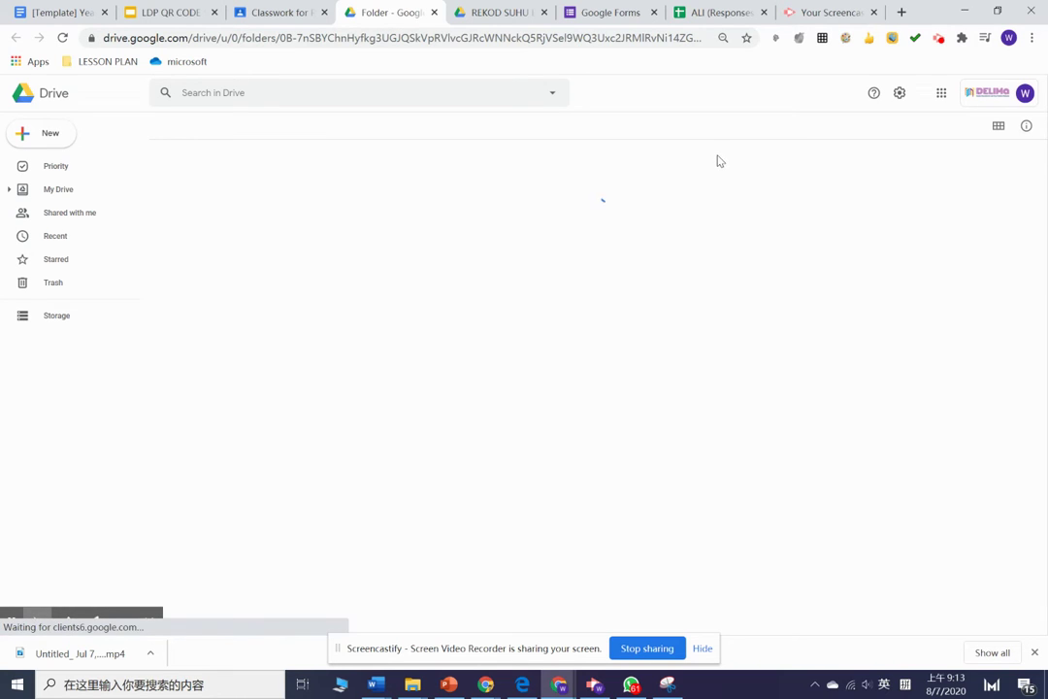
pyautogui.click(49, 136)
pyautogui.click(21, 141)
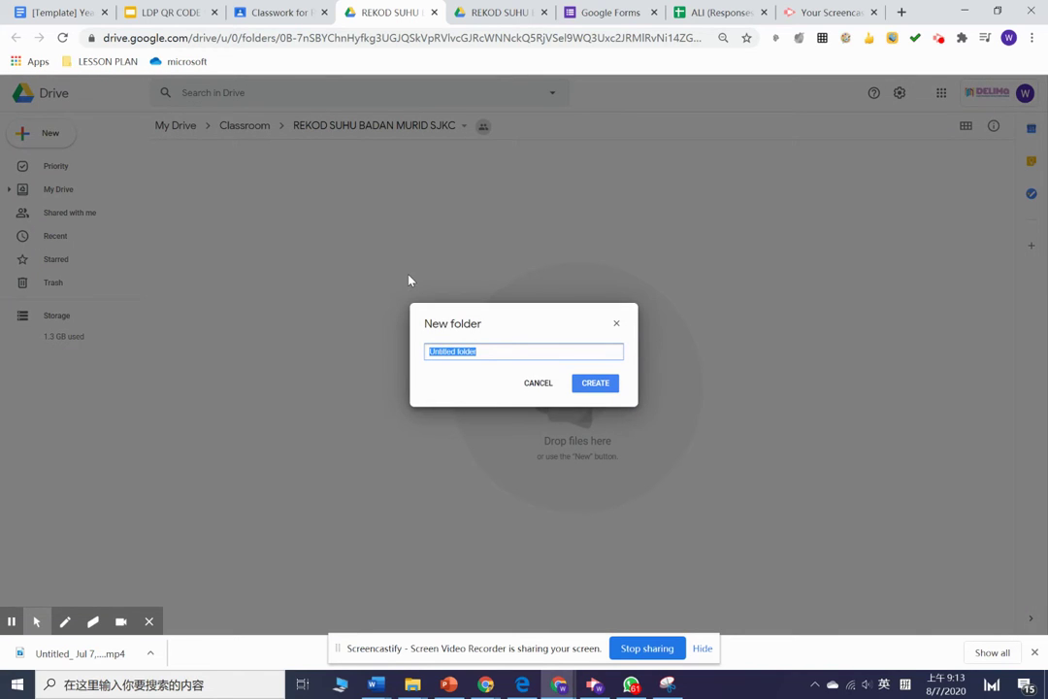
pyautogui.write('5A')
pyautogui.click(602, 382)
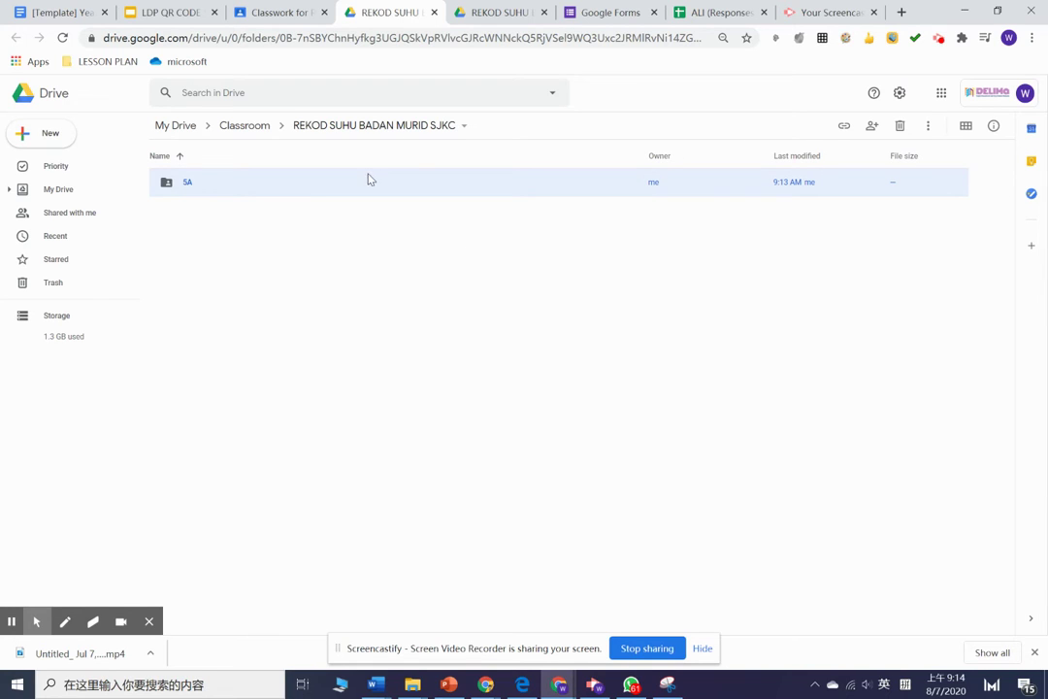
# - Inside 5A, create a new Google Form with shared permissions
pyautogui.doubleClick(272, 188)
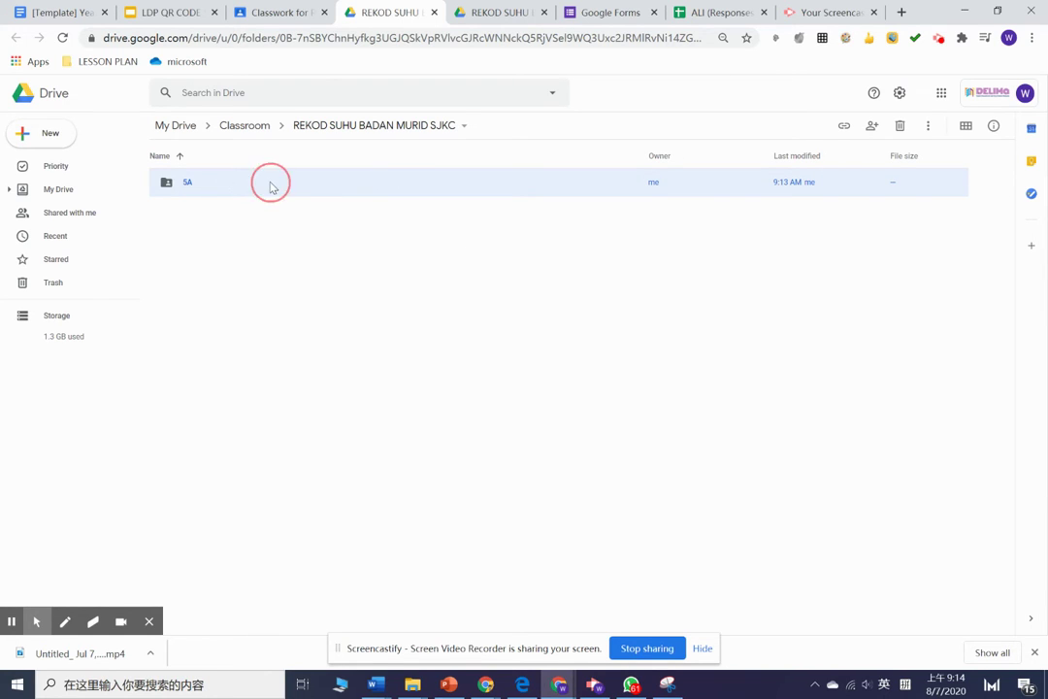
pyautogui.click(49, 135)
pyautogui.click(85, 268)
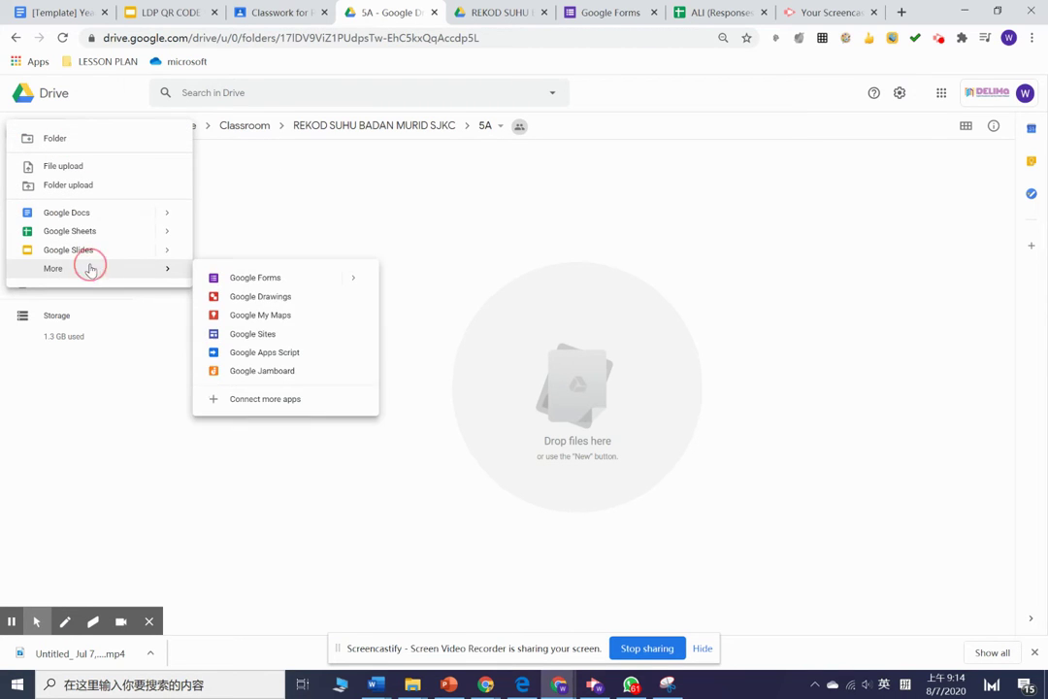
pyautogui.click(234, 279)
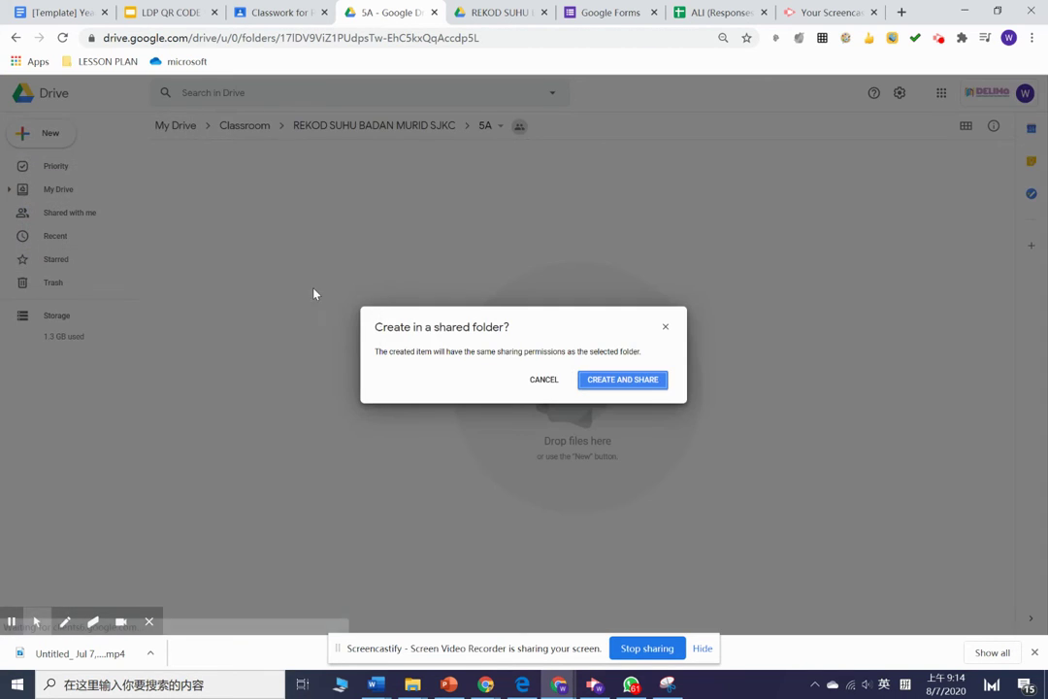
pyautogui.click(620, 381)
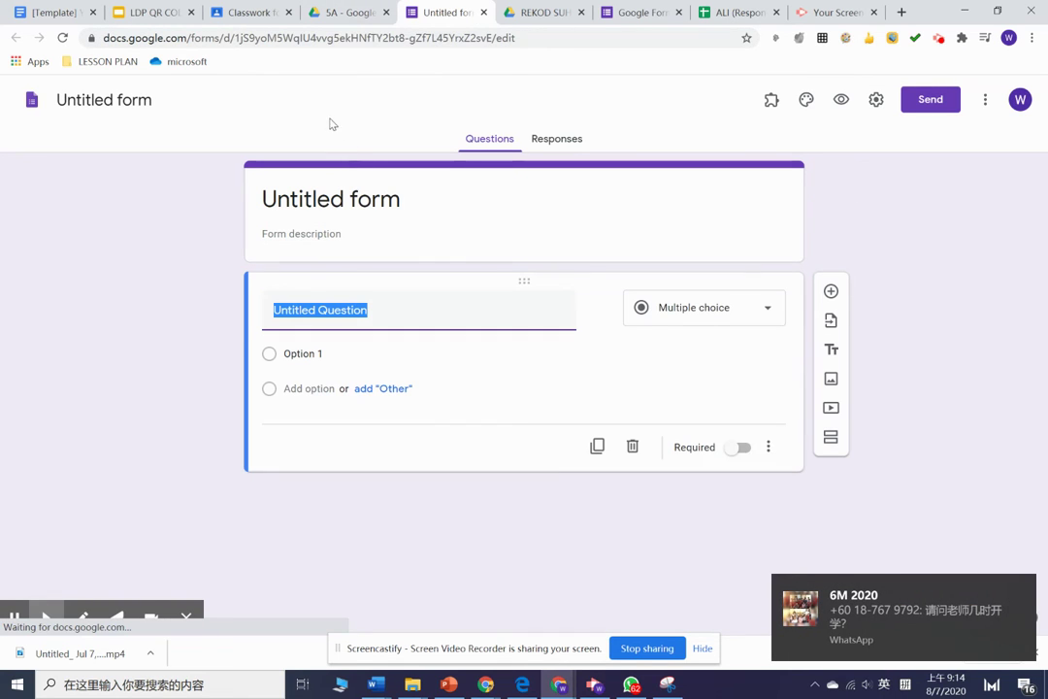
# - Name the form file Ali, title it 'Suhu badan murid', and begin its description
pyautogui.click(118, 101)
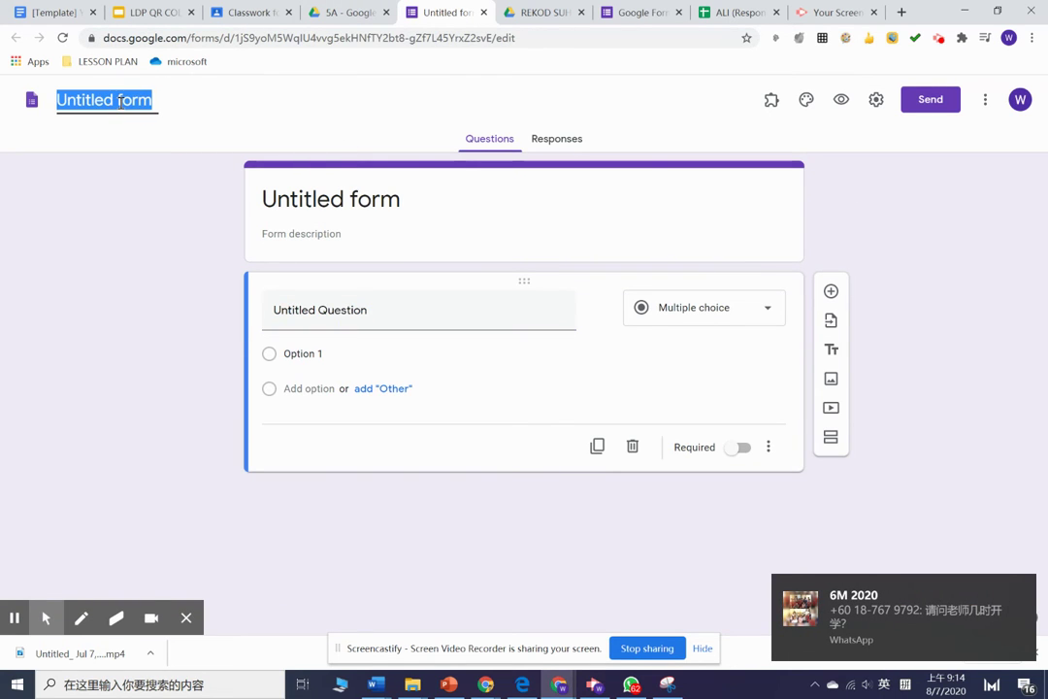
pyautogui.write('A')
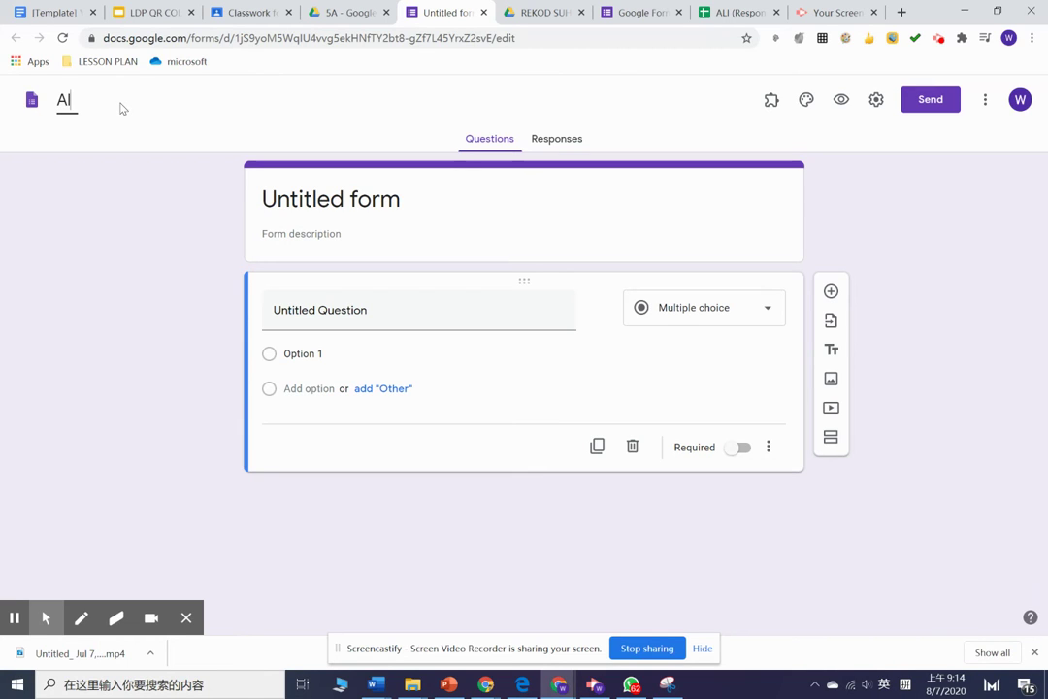
pyautogui.write('li')
pyautogui.click(298, 209)
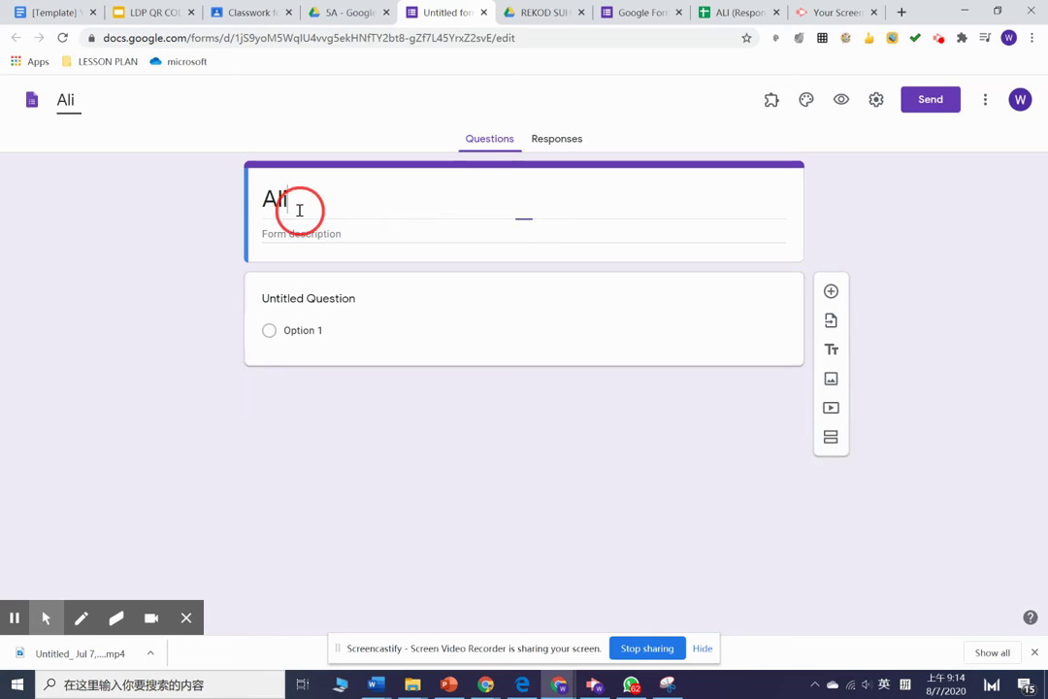
pyautogui.write('lihu')
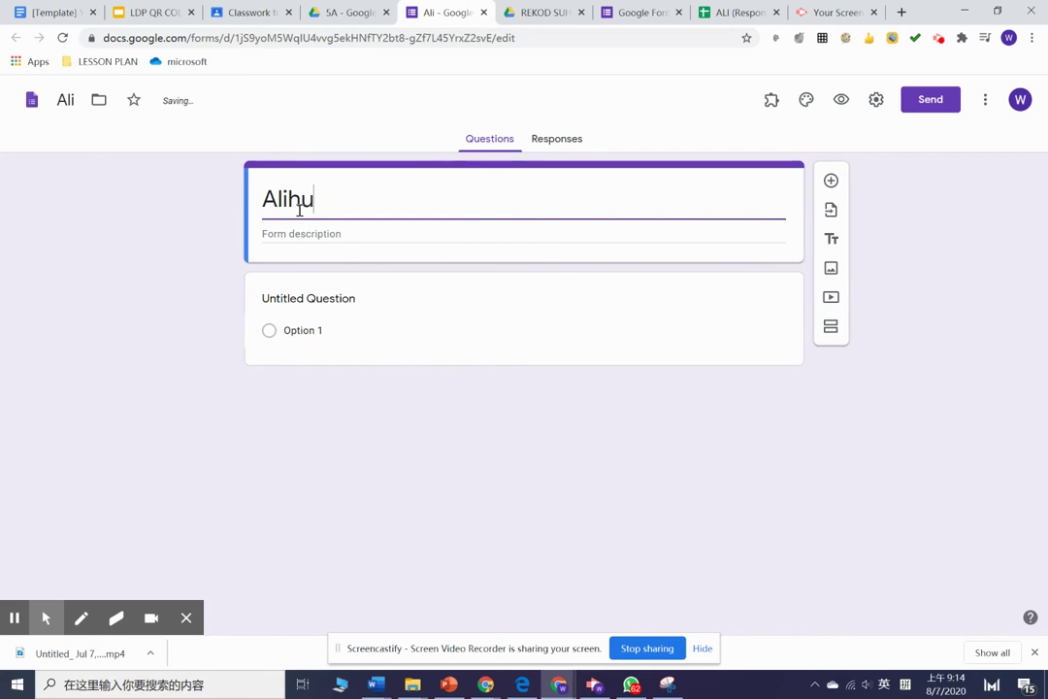
pyautogui.press('BackSpace')
pyautogui.press('BackSpace')
pyautogui.press('BackSpace')
pyautogui.press('BackSpace')
pyautogui.press('BackSpace')
pyautogui.write('Suhu')
pyautogui.press('BackSpace')
pyautogui.write('badan')
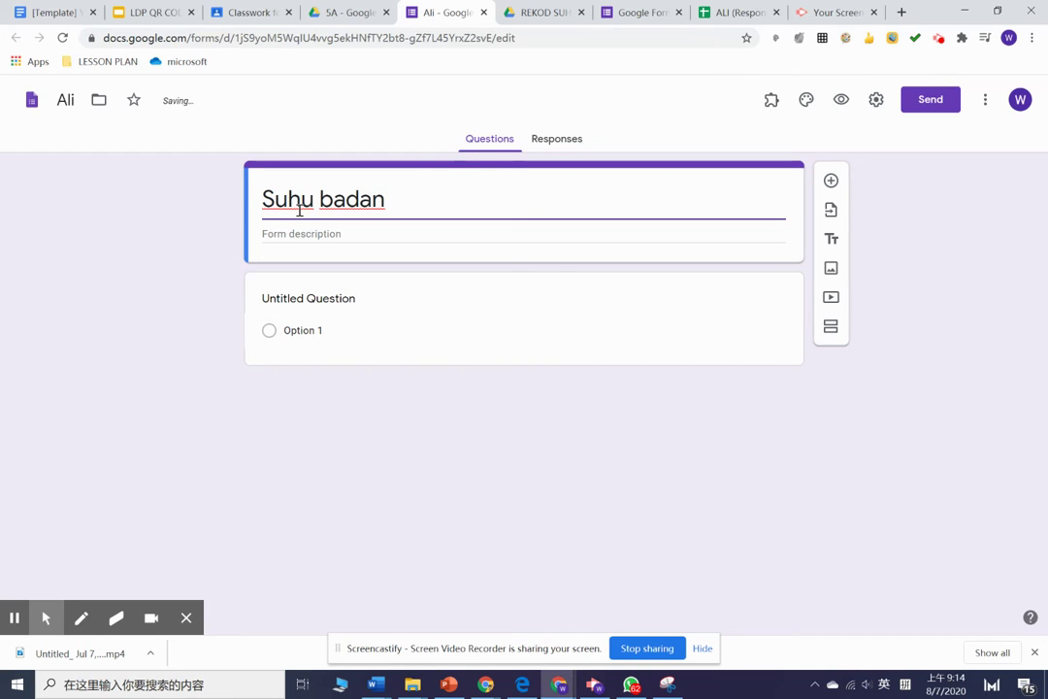
pyautogui.write(' murid')
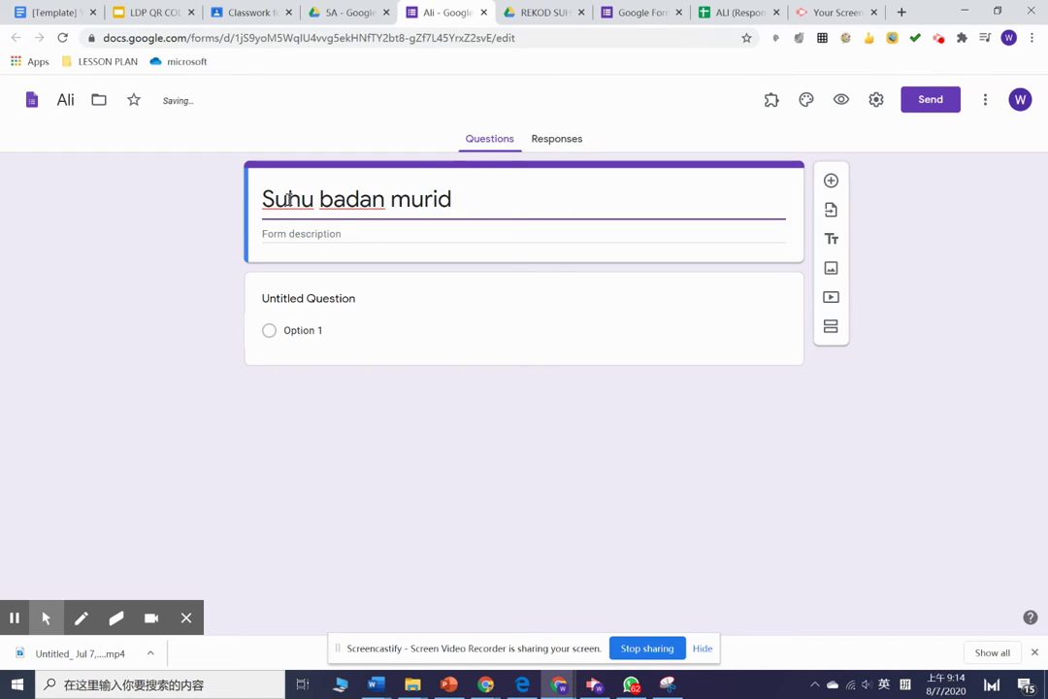
pyautogui.click(287, 234)
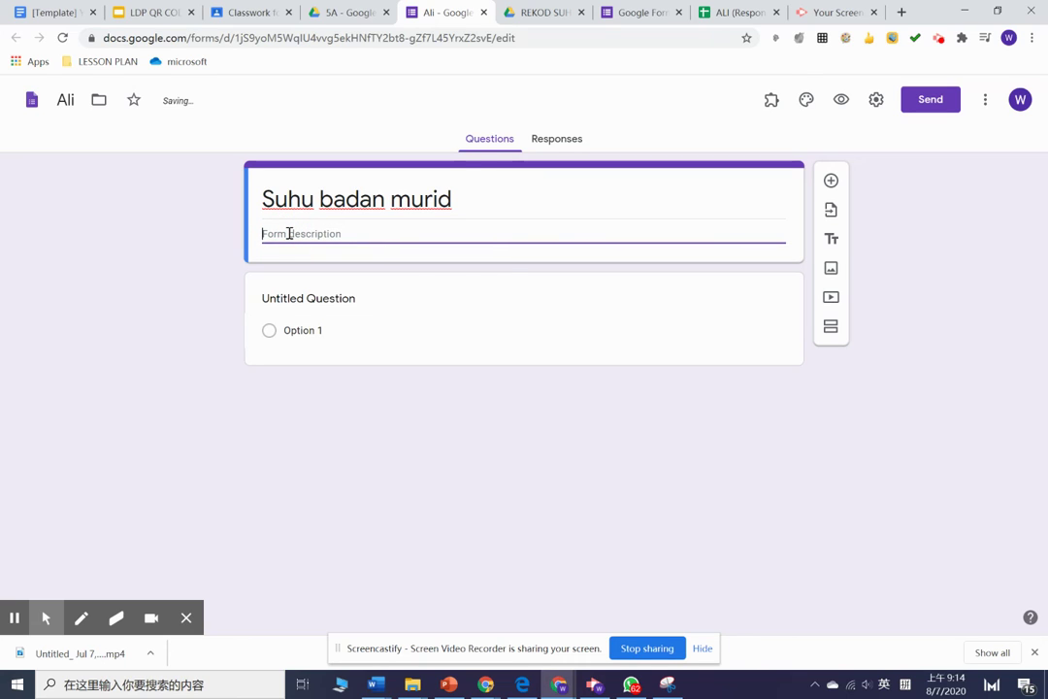
pyautogui.write('S')
# - Make the question a required short answer titled 'suhu badan'
pyautogui.click(332, 303)
pyautogui.click(685, 301)
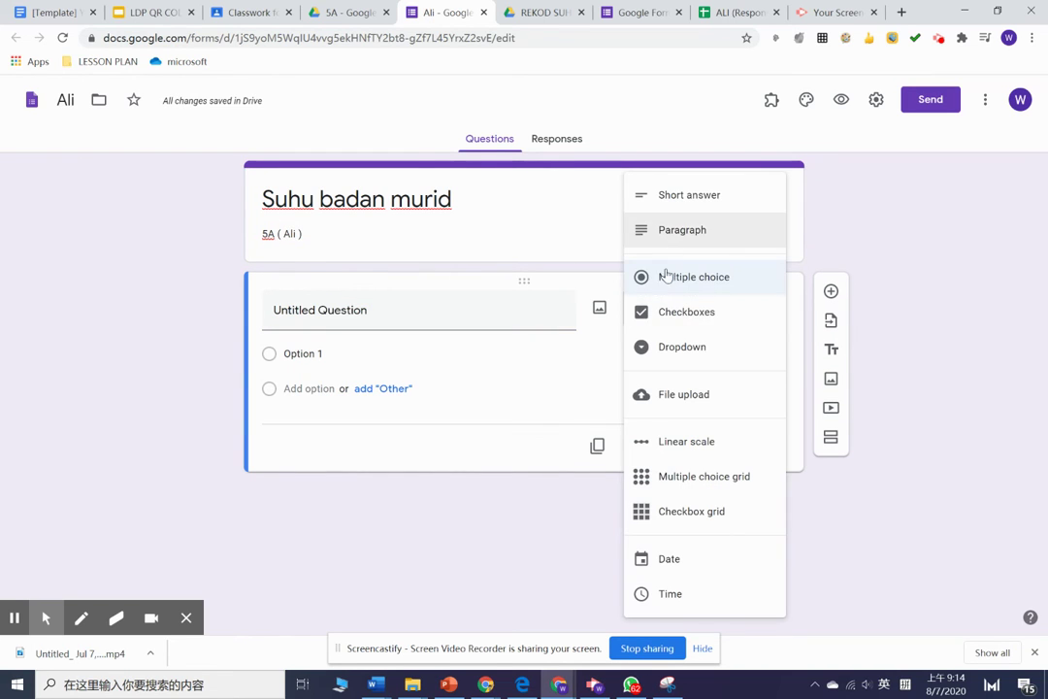
pyautogui.click(668, 196)
pyautogui.click(398, 308)
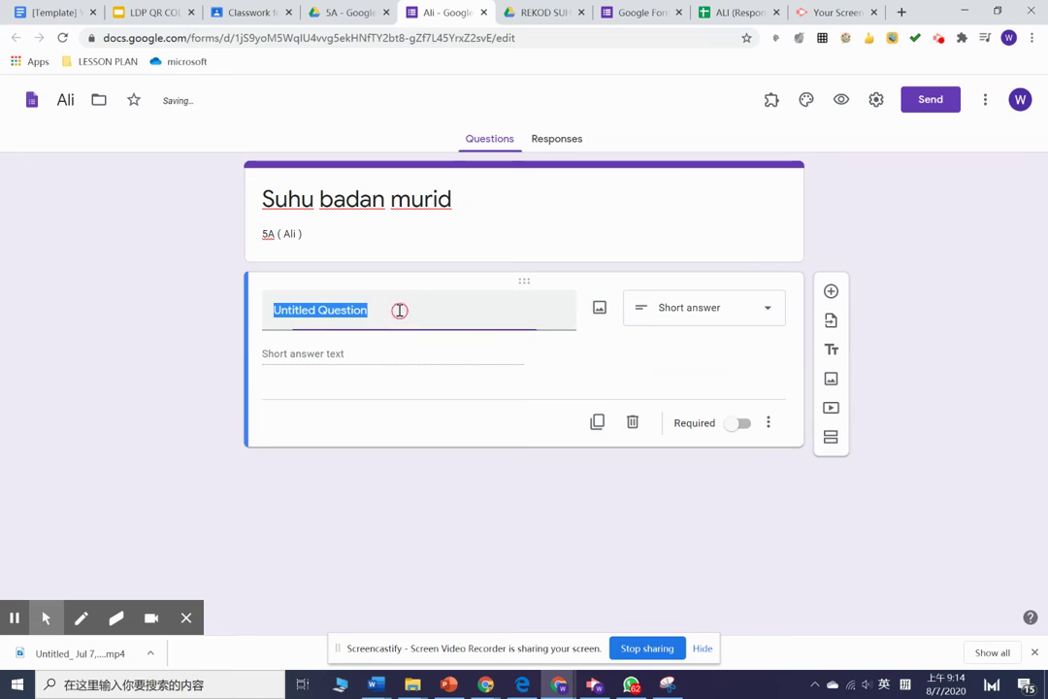
pyautogui.write('suhu badan')
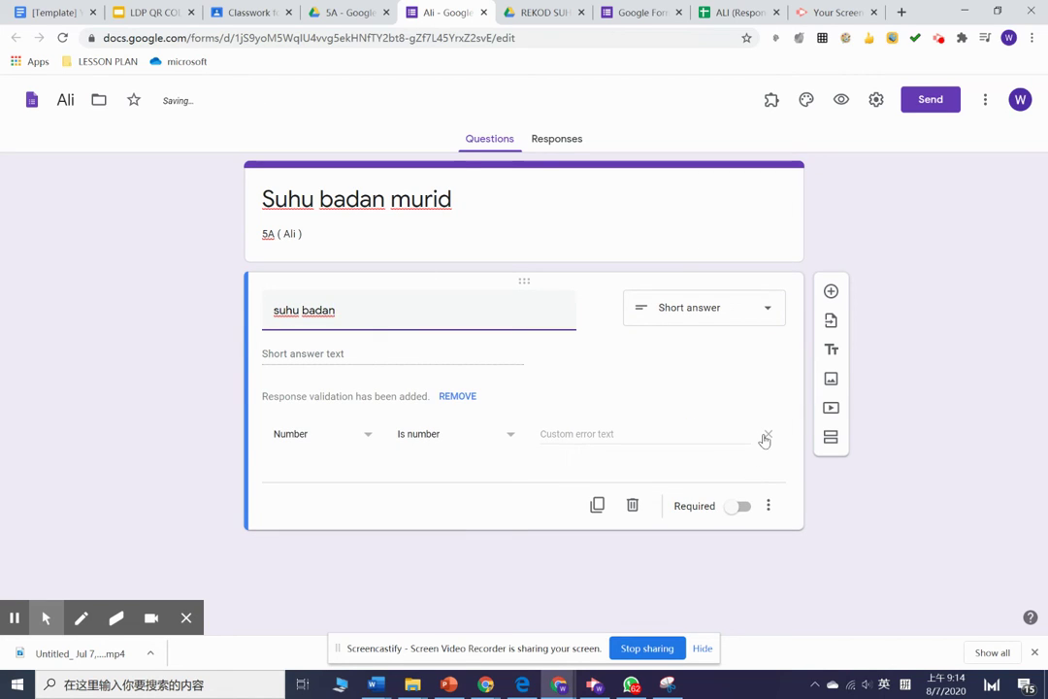
pyautogui.click(768, 436)
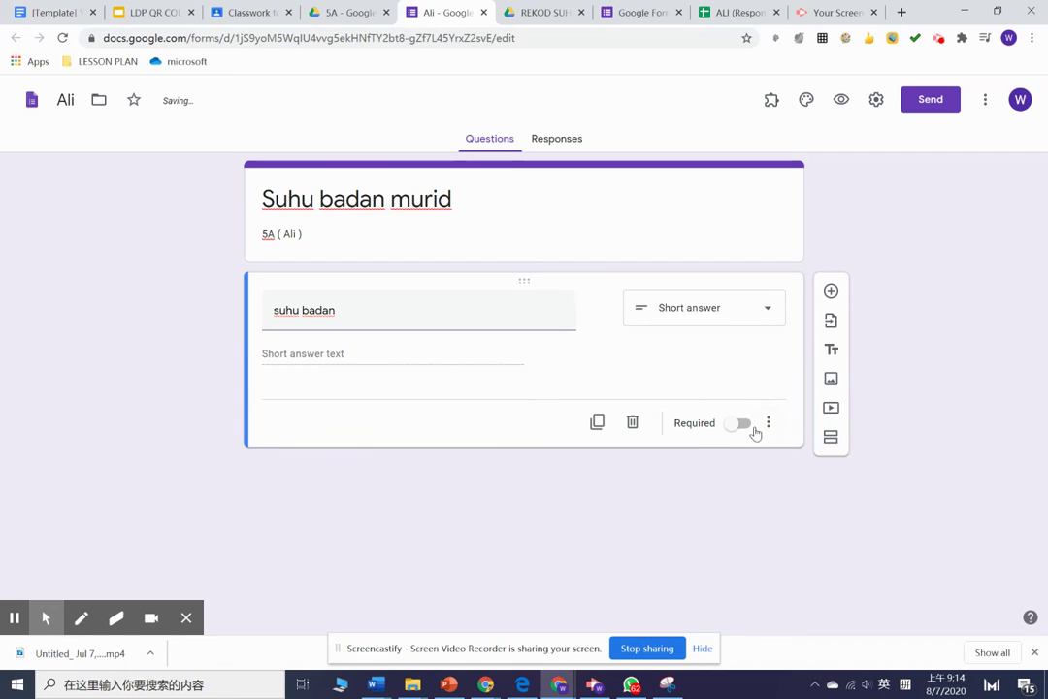
pyautogui.click(756, 427)
pyautogui.click(744, 424)
pyautogui.click(745, 424)
# - Preview the form as a student, then decline linking responses to a spreadsheet
pyautogui.click(841, 101)
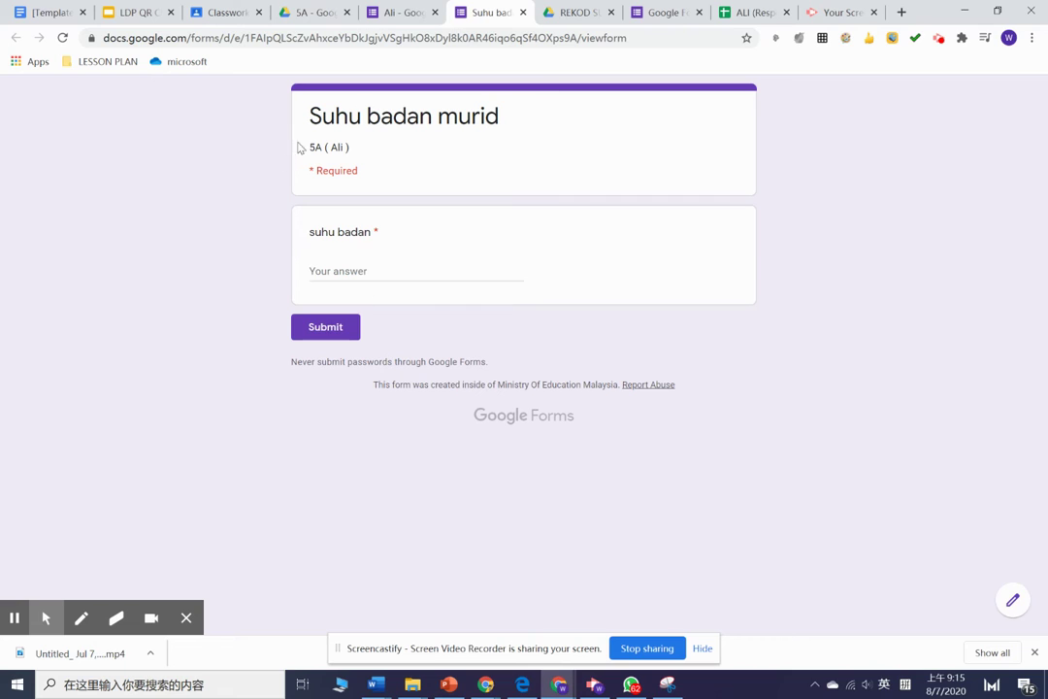
pyautogui.click(336, 271)
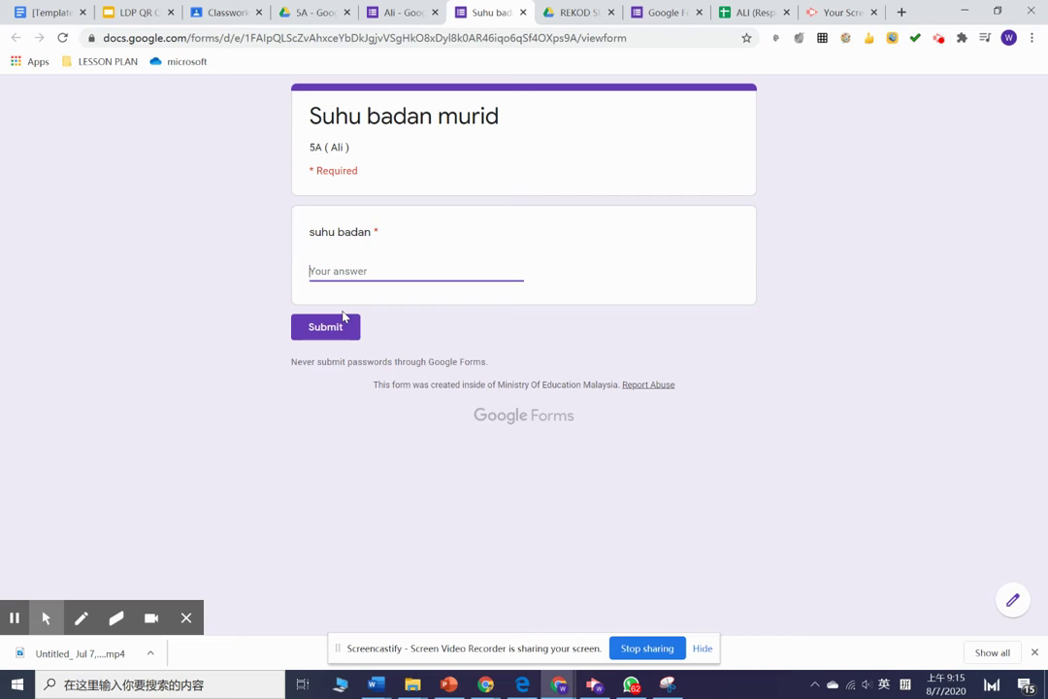
pyautogui.click(388, 11)
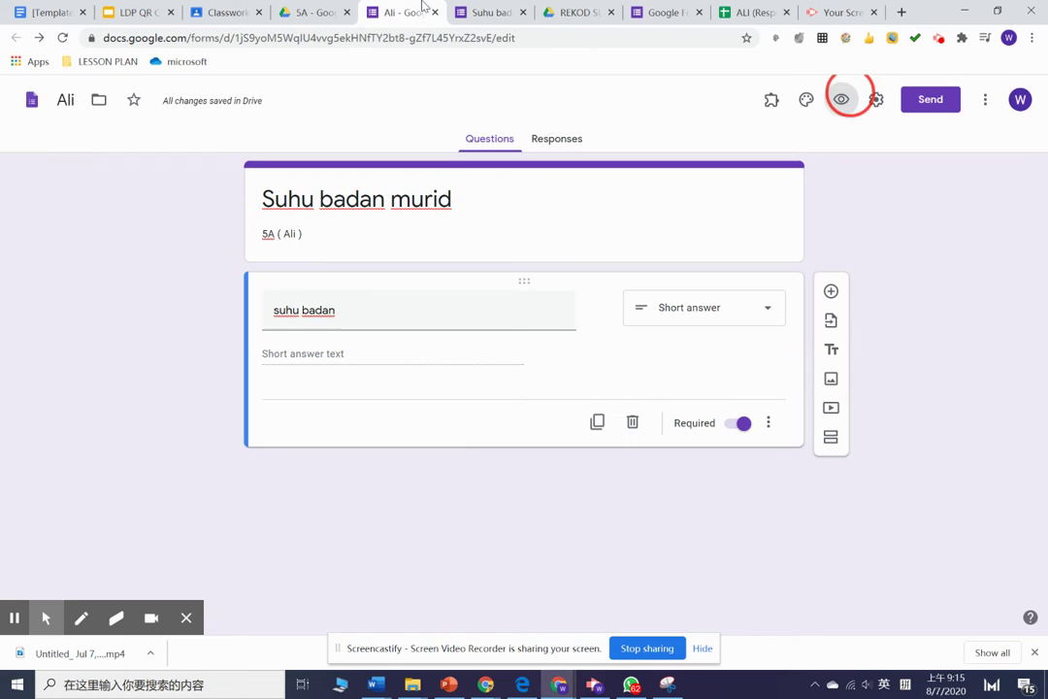
pyautogui.click(557, 133)
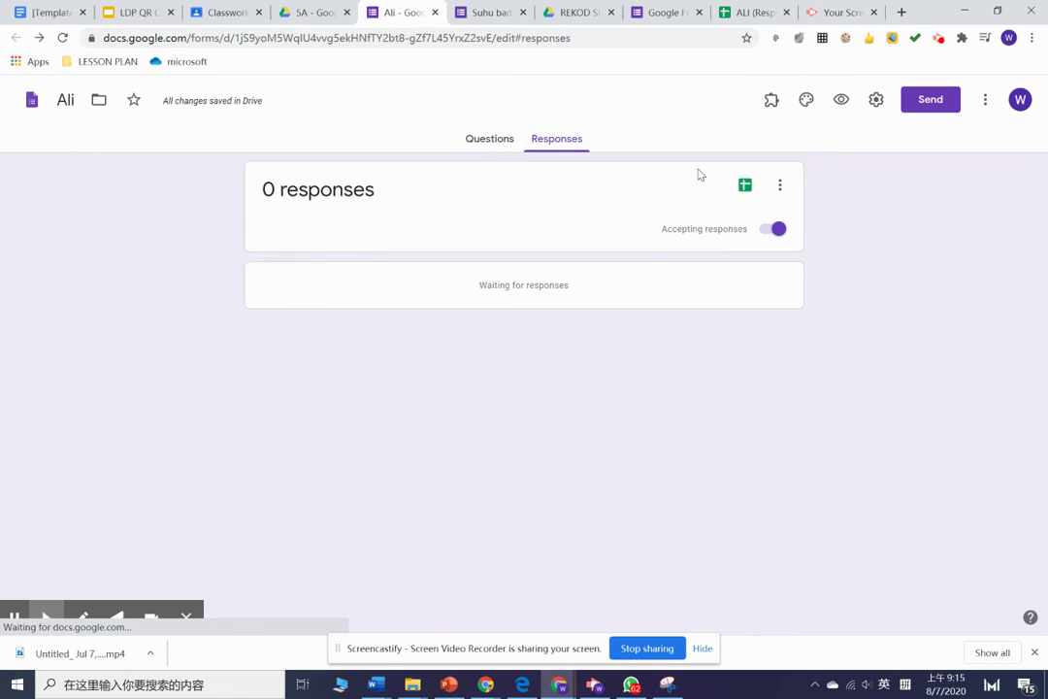
pyautogui.click(745, 185)
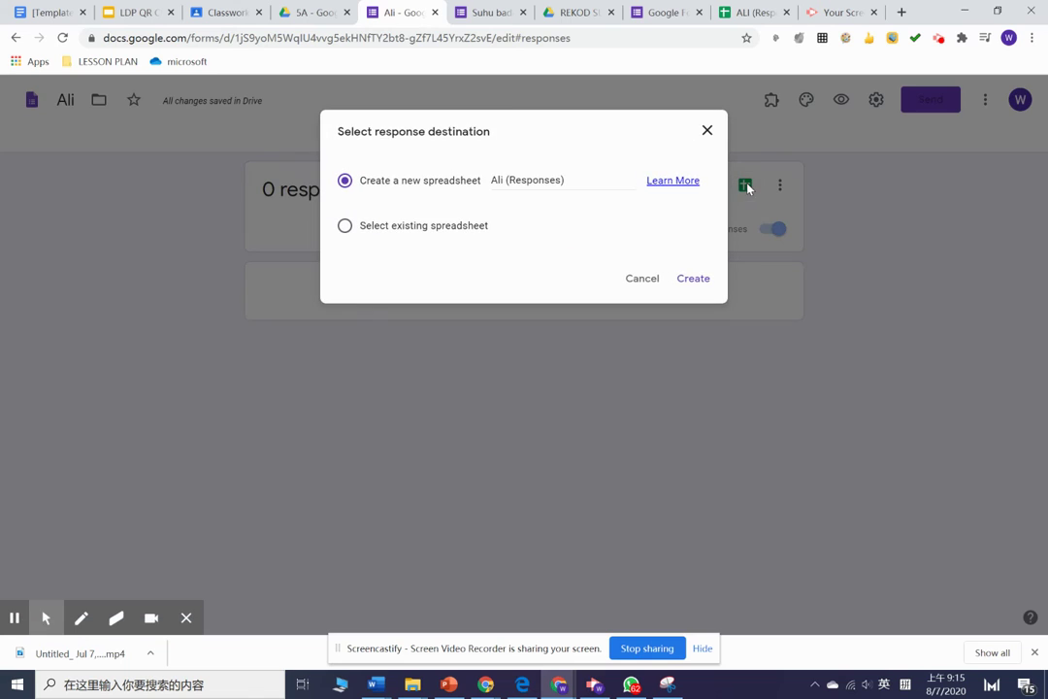
pyautogui.click(642, 279)
# - Reload the 5A folder and make a copy of the Ali form
pyautogui.click(320, 12)
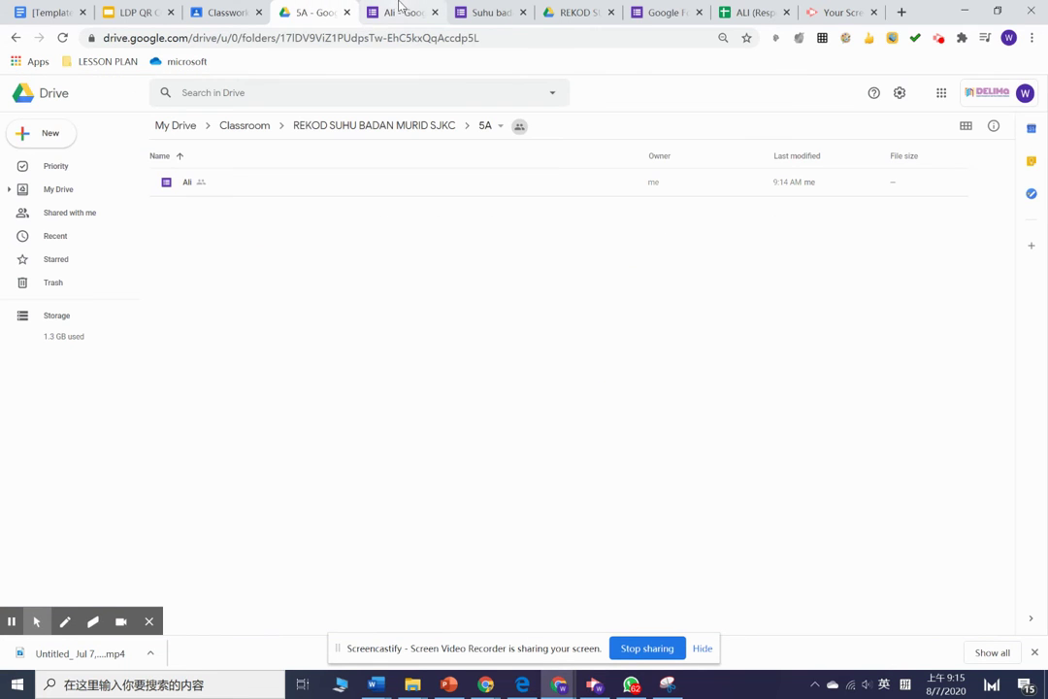
pyautogui.click(63, 37)
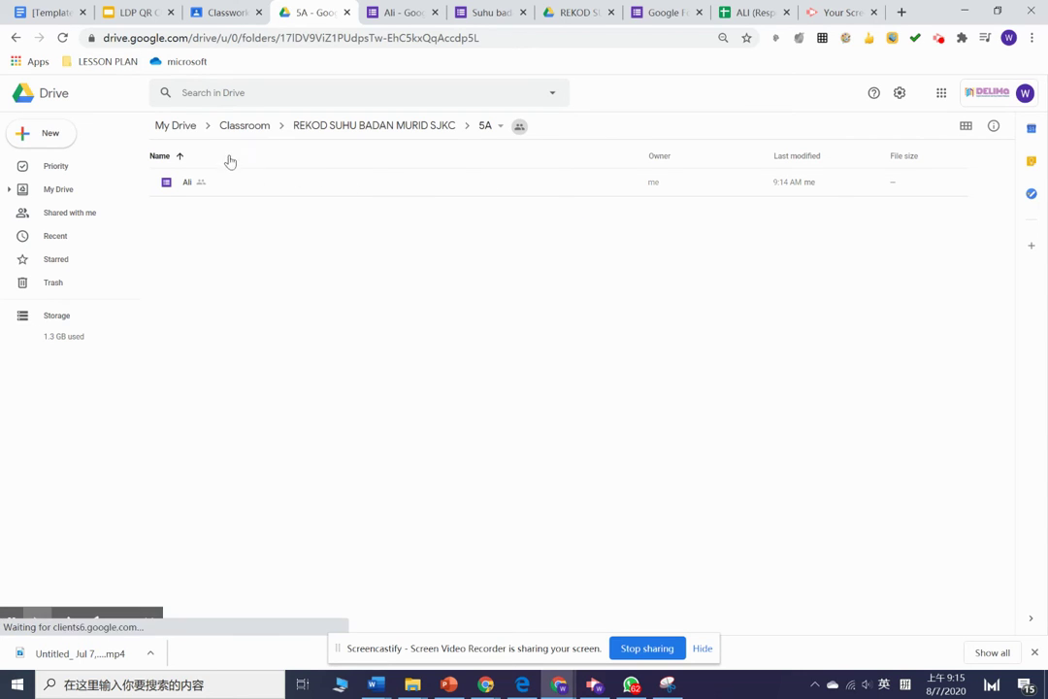
pyautogui.click(269, 182)
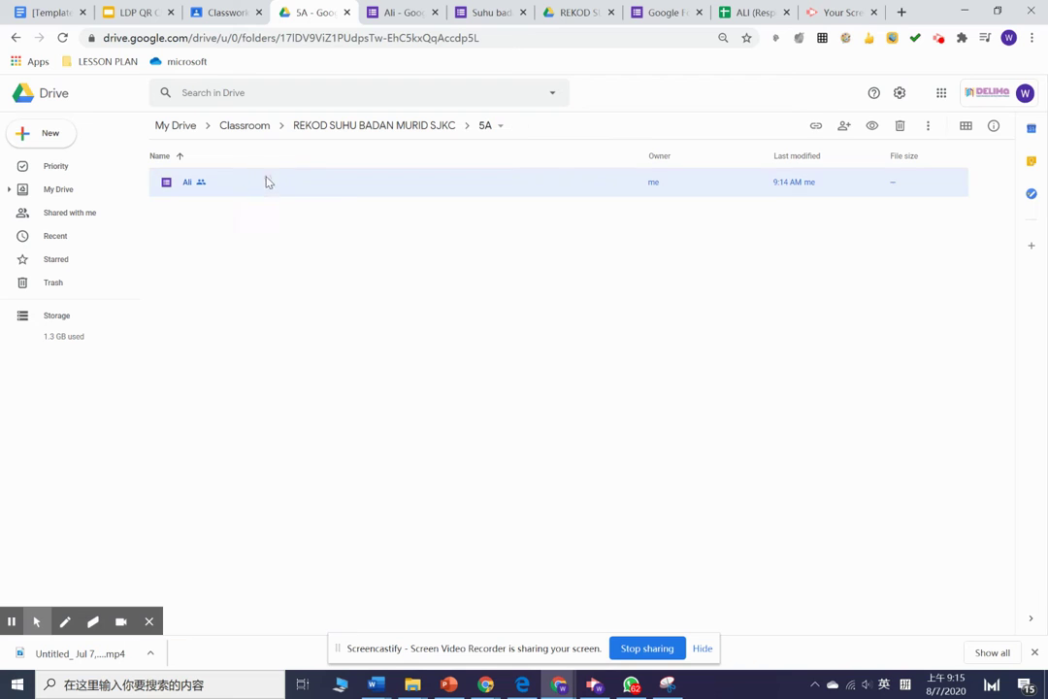
pyautogui.rightClick(259, 177)
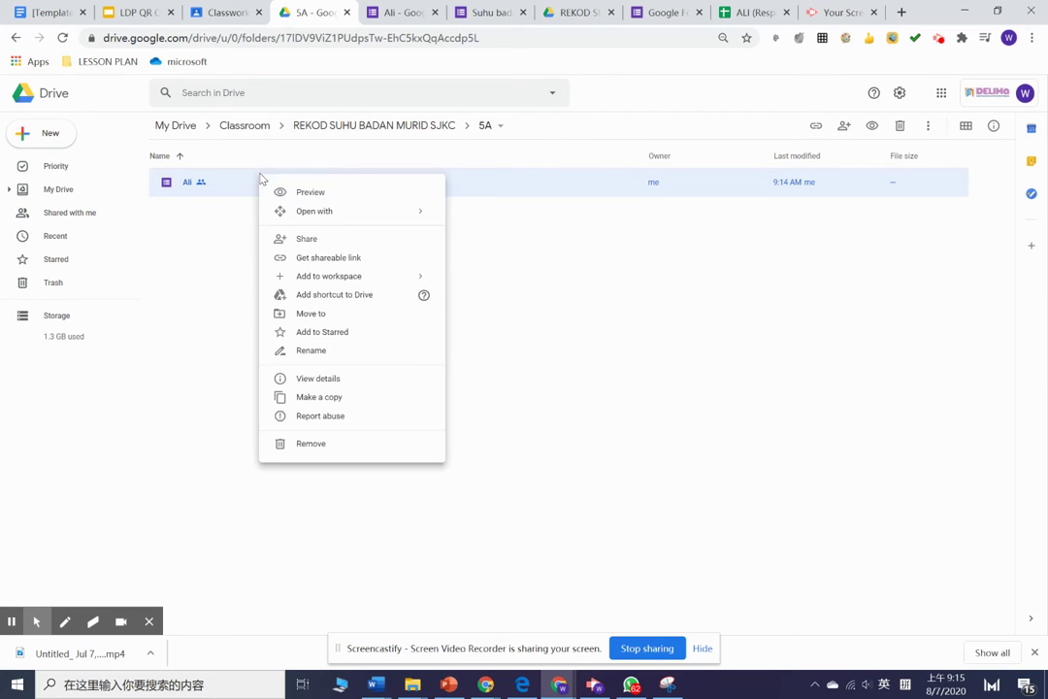
pyautogui.click(304, 399)
# - Duplicate the newest copy three more times, giving four copies of Ali
pyautogui.rightClick(256, 180)
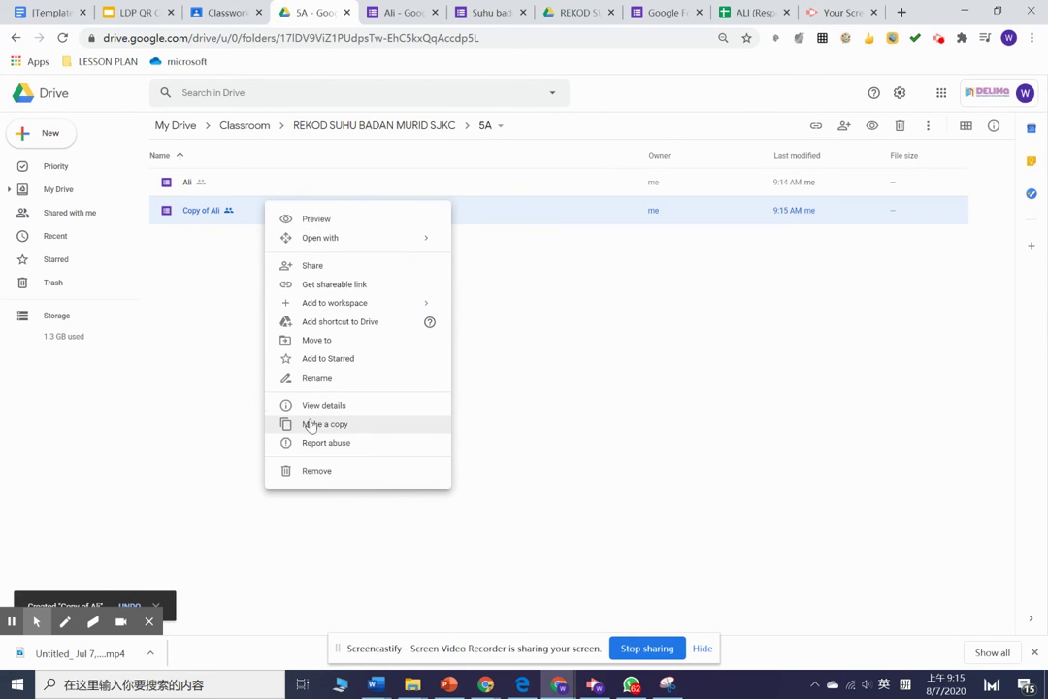
pyautogui.click(315, 423)
pyautogui.click(266, 326)
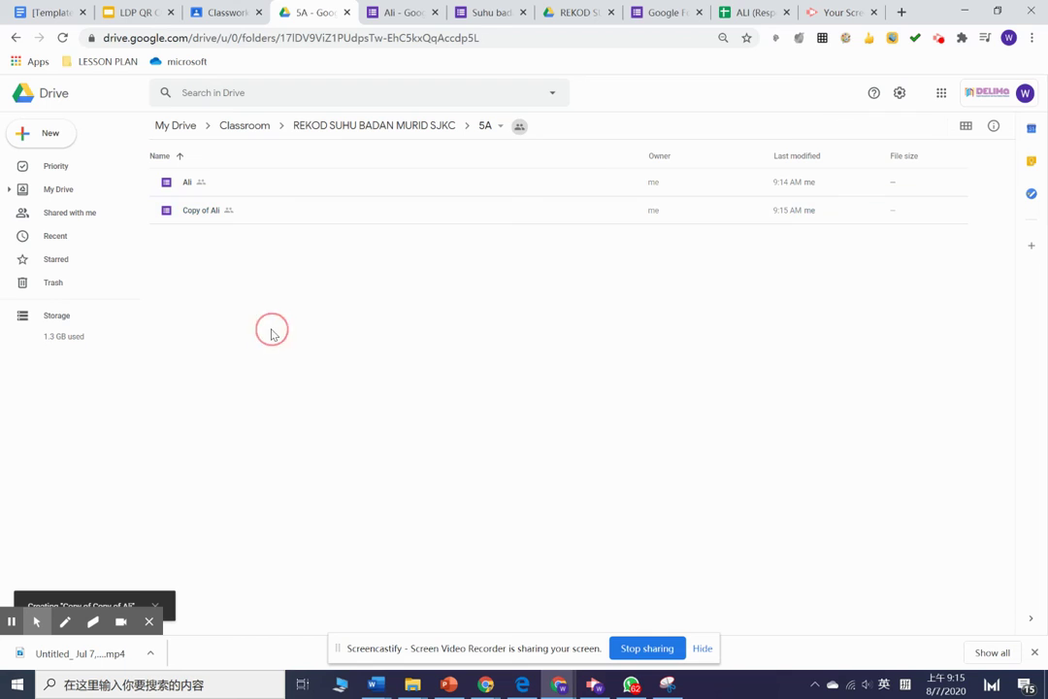
pyautogui.click(261, 216)
pyautogui.rightClick(260, 216)
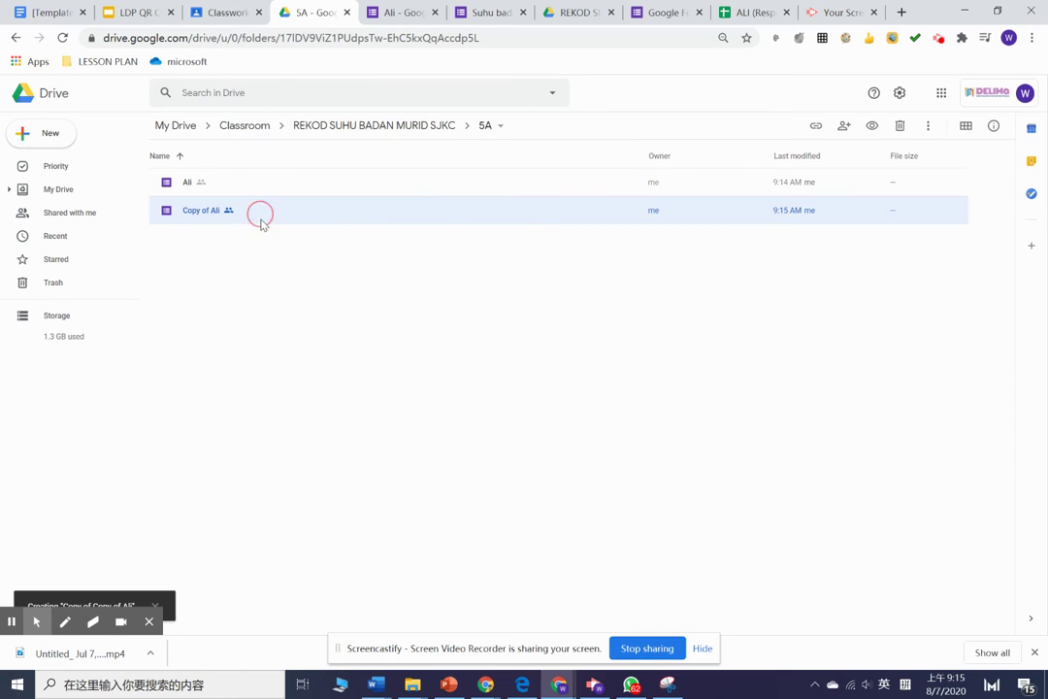
pyautogui.rightClick(287, 234)
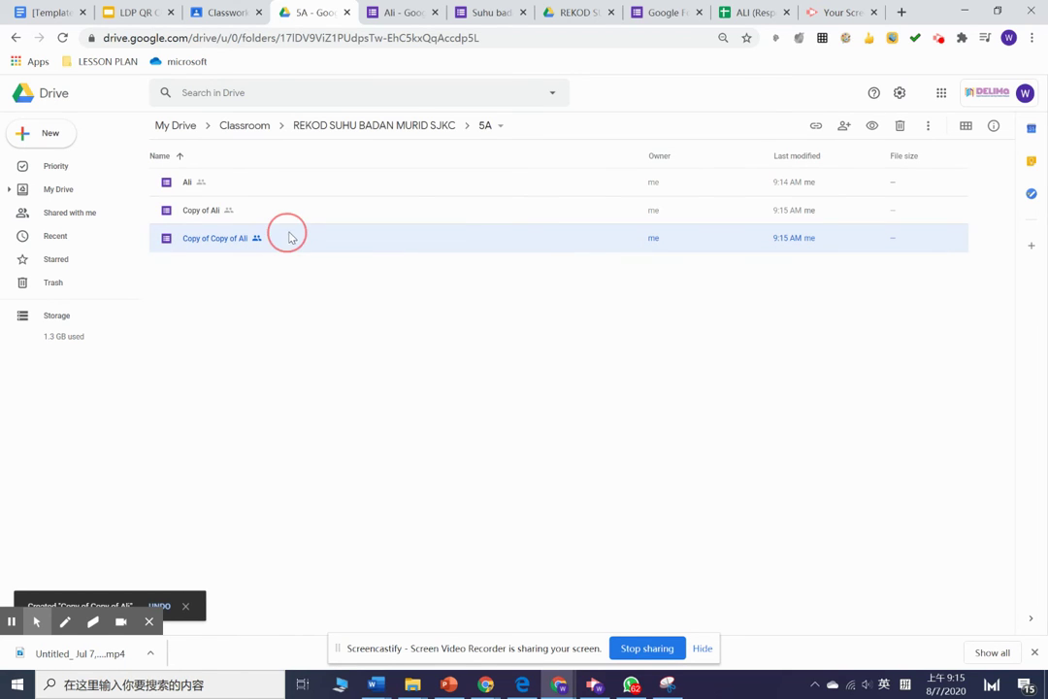
pyautogui.click(340, 456)
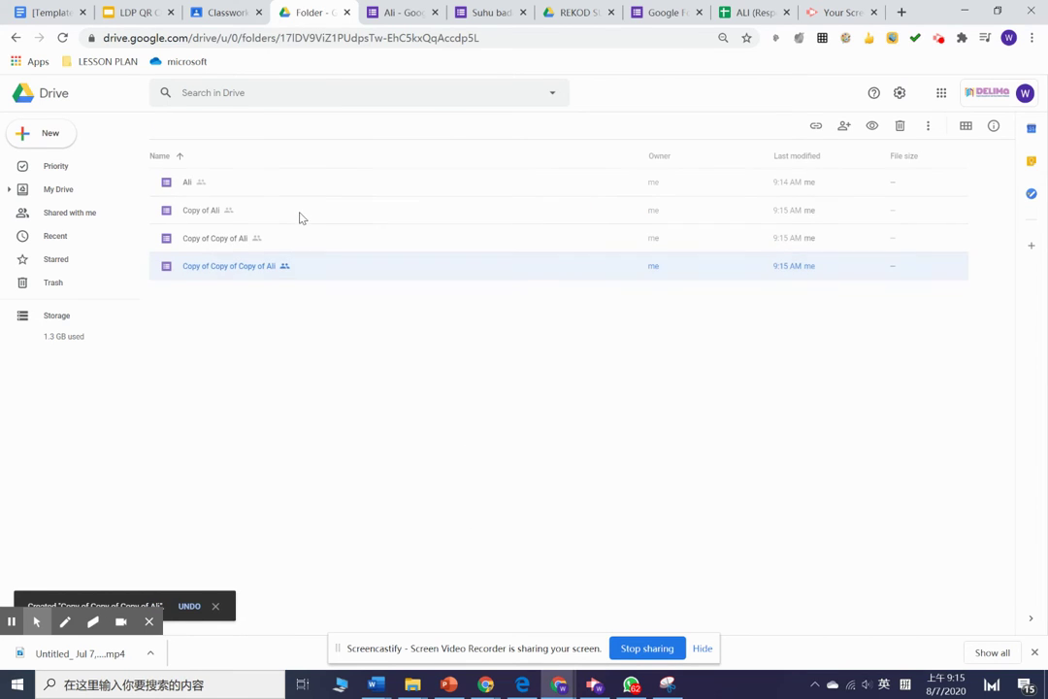
pyautogui.rightClick(324, 275)
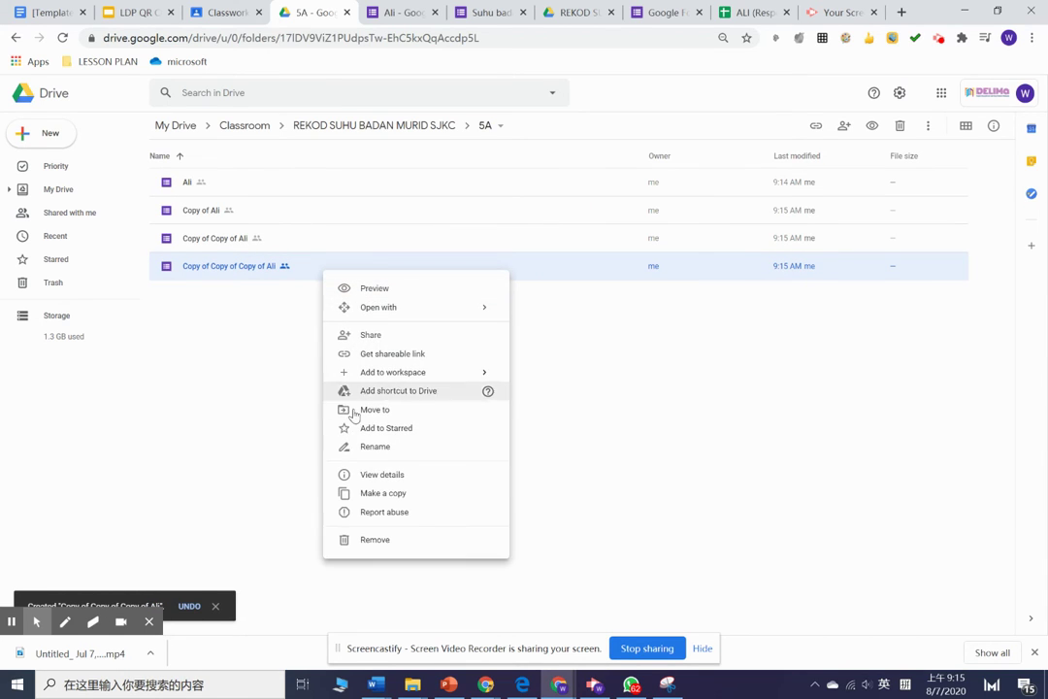
pyautogui.click(366, 494)
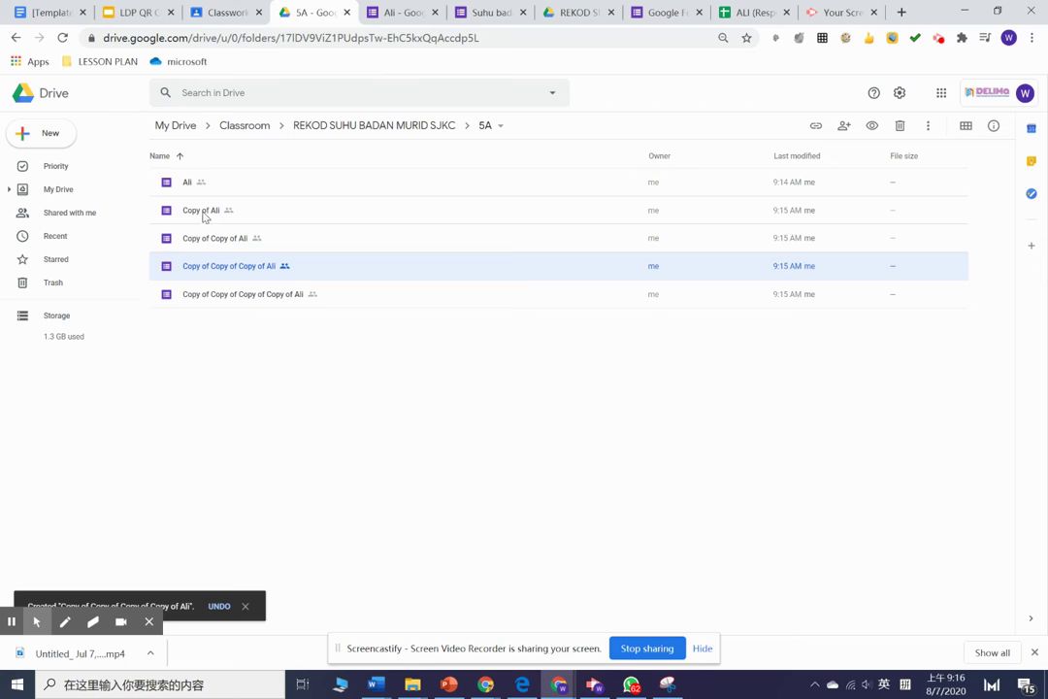
# - Open Copy of Ali and close the original Ali form and its preview
pyautogui.click(263, 212)
pyautogui.doubleClick(264, 212)
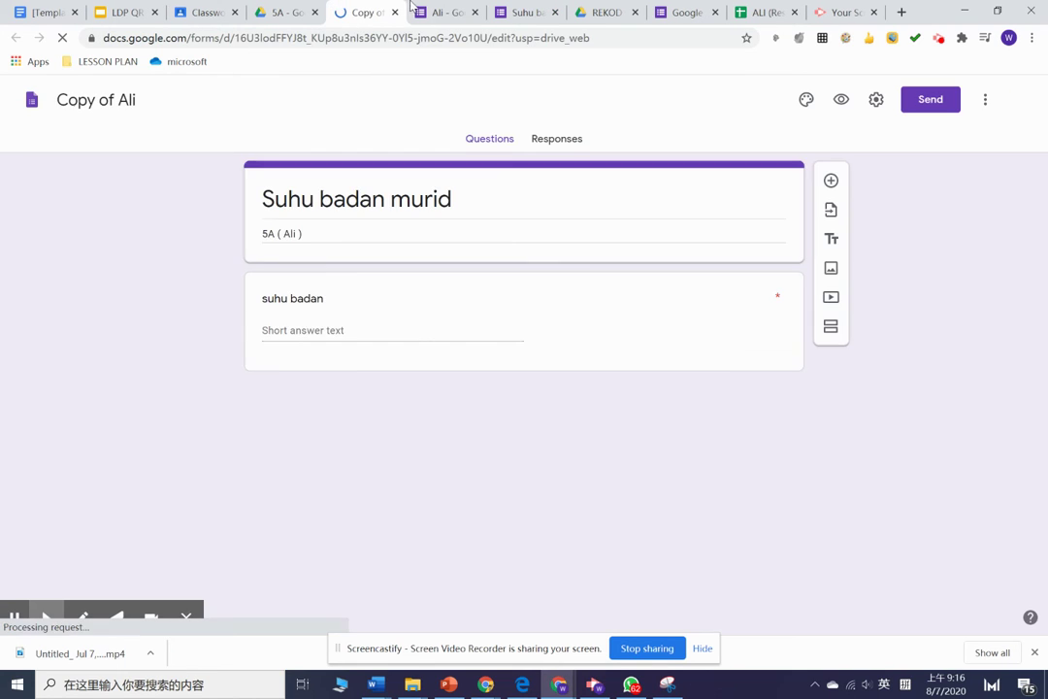
pyautogui.click(462, 9)
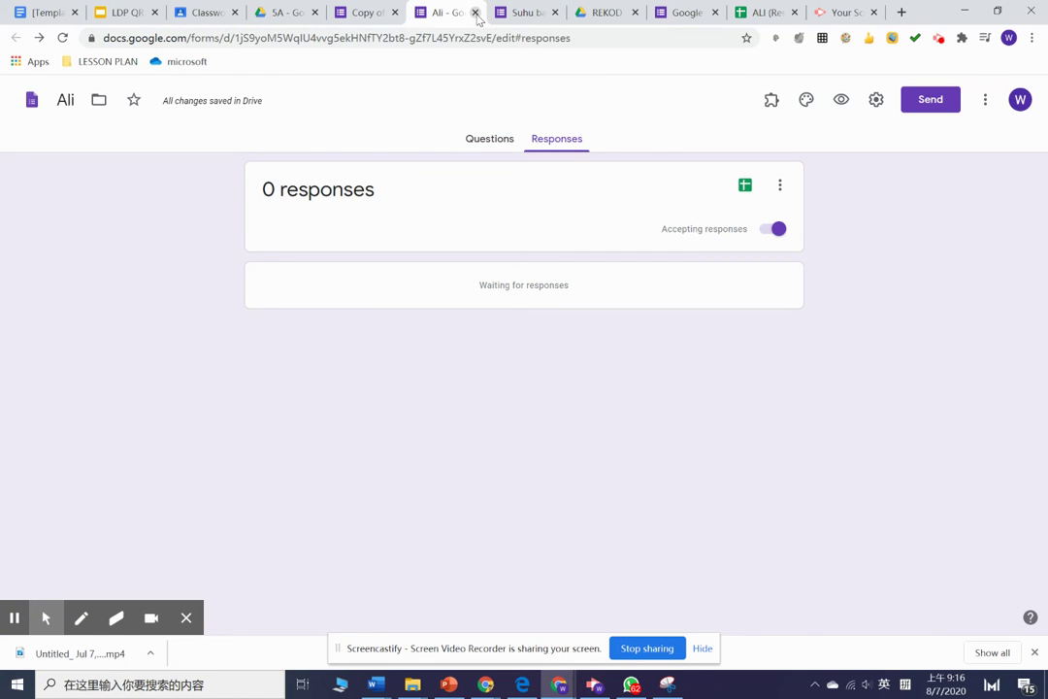
pyautogui.click(475, 13)
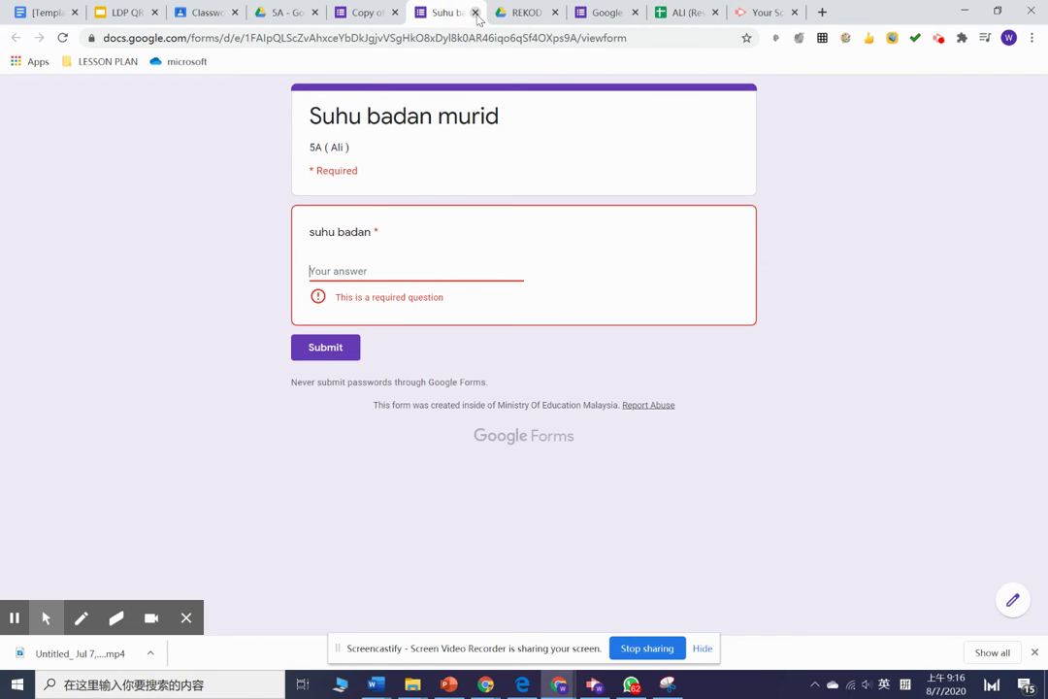
pyautogui.click(476, 13)
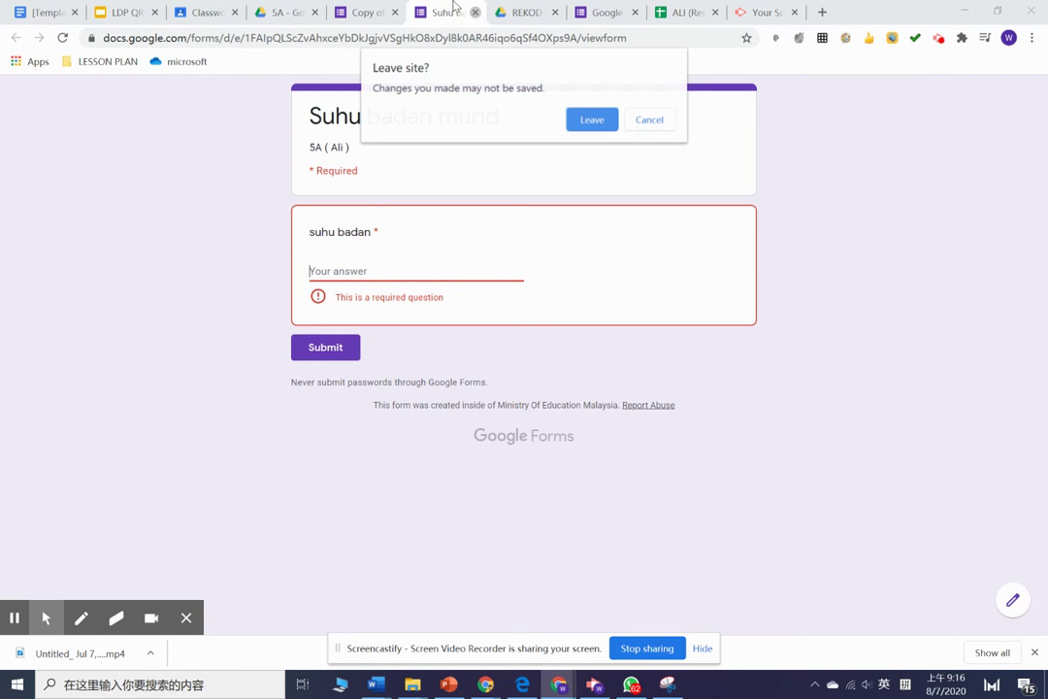
pyautogui.click(582, 116)
pyautogui.click(442, 12)
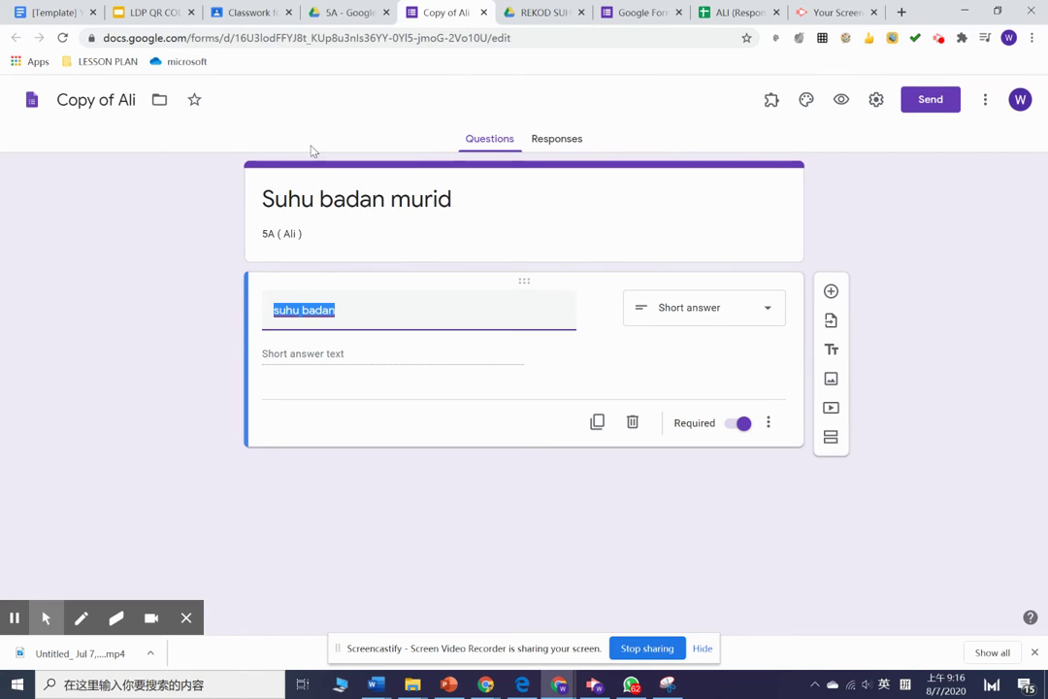
pyautogui.click(345, 12)
pyautogui.click(450, 10)
# - Retitle Copy of Ali to Benny and edit its description to 5A ( Benny )
pyautogui.click(136, 101)
pyautogui.doubleClick(138, 101)
pyautogui.click(138, 103)
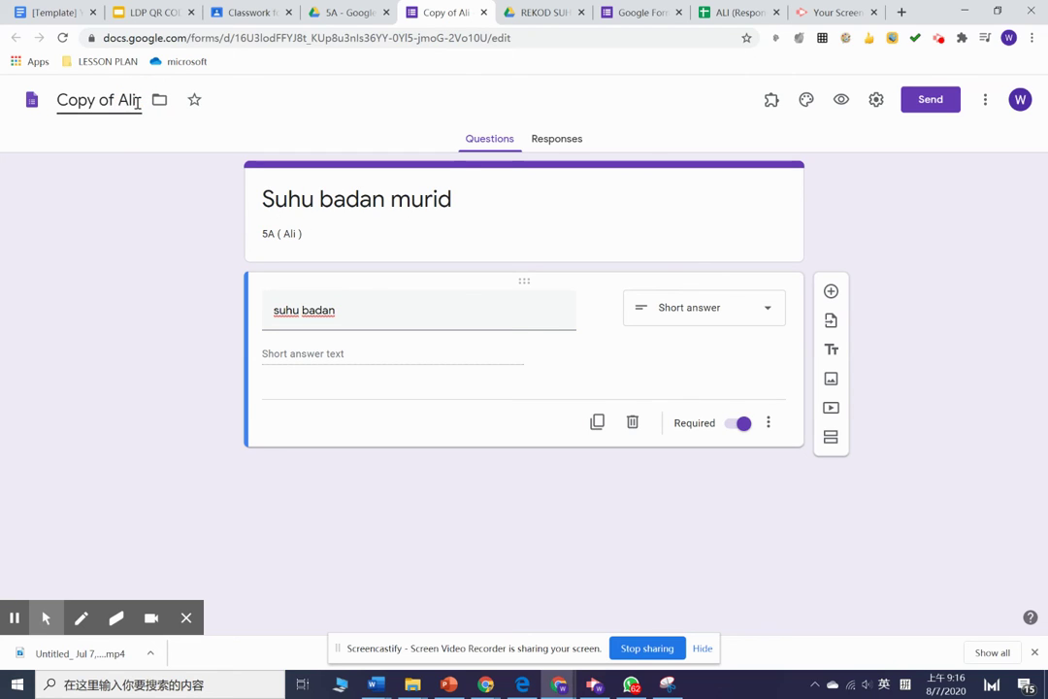
pyautogui.press('BackSpace')
pyautogui.press('BackSpace')
pyautogui.press('BackSpace')
pyautogui.press('BackSpace')
pyautogui.press('BackSpace')
pyautogui.press('BackSpace')
pyautogui.press('BackSpace')
pyautogui.press('BackSpace')
pyautogui.press('BackSpace')
pyautogui.press('BackSpace')
pyautogui.press('BackSpace')
pyautogui.write('U')
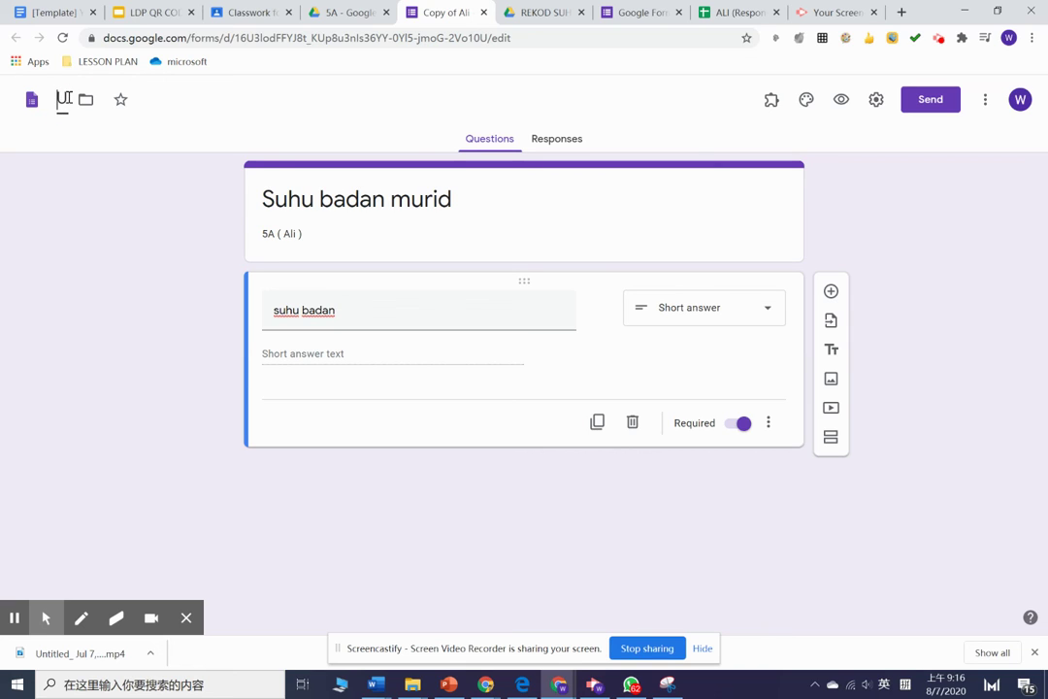
pyautogui.press('BackSpace')
pyautogui.write('Benny')
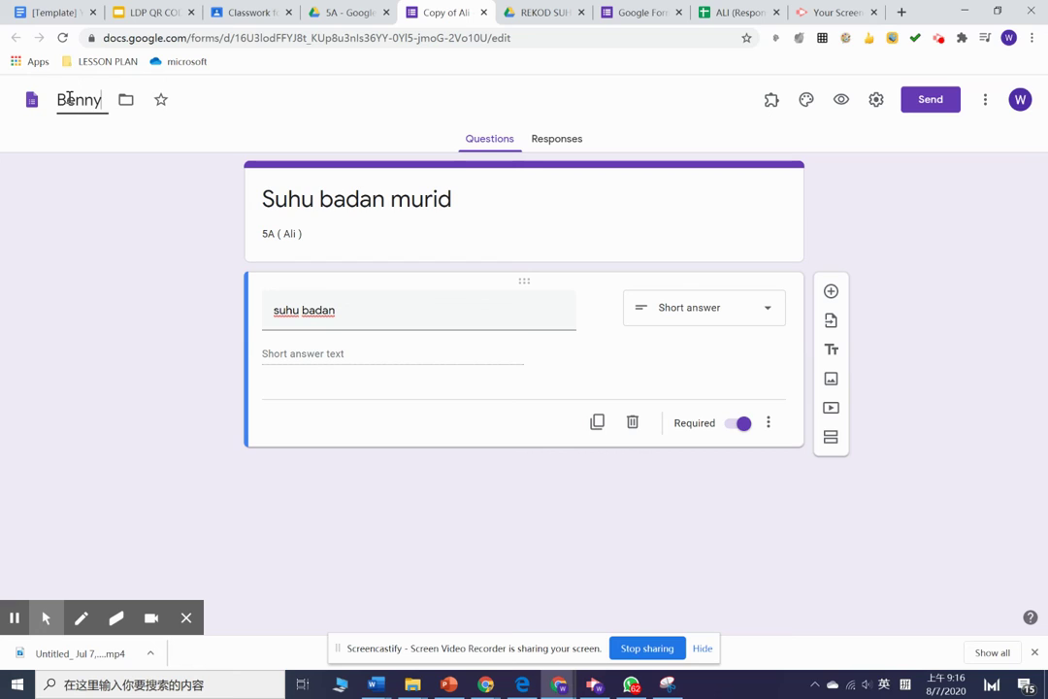
pyautogui.click(294, 234)
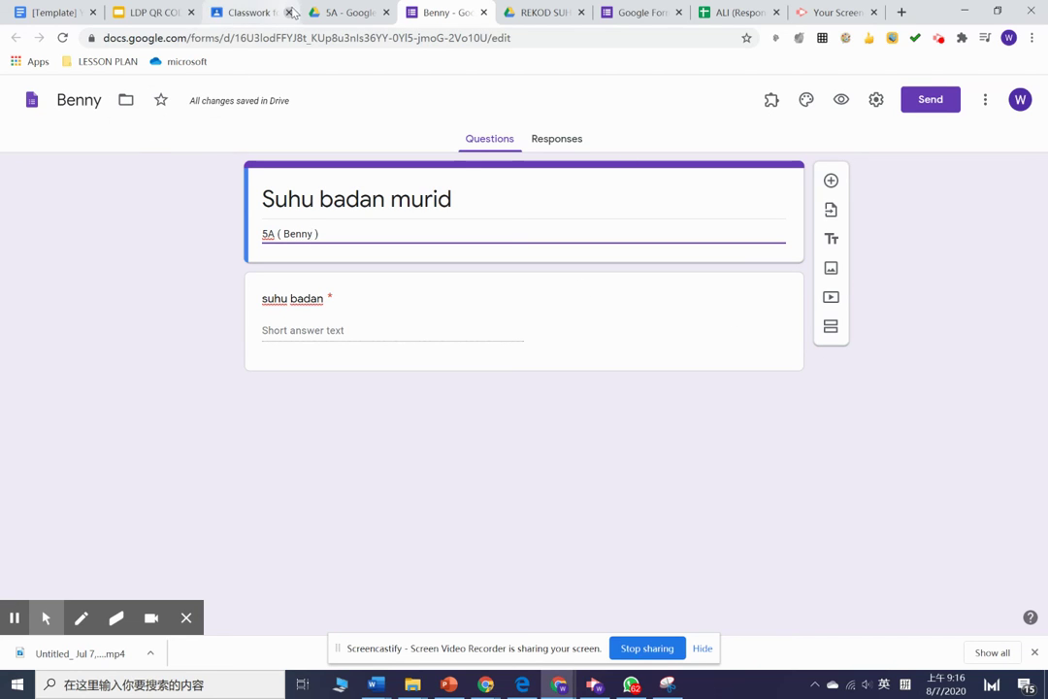
# - Close the Benny form and open the three remaining Ali copies from 5A
pyautogui.click(482, 12)
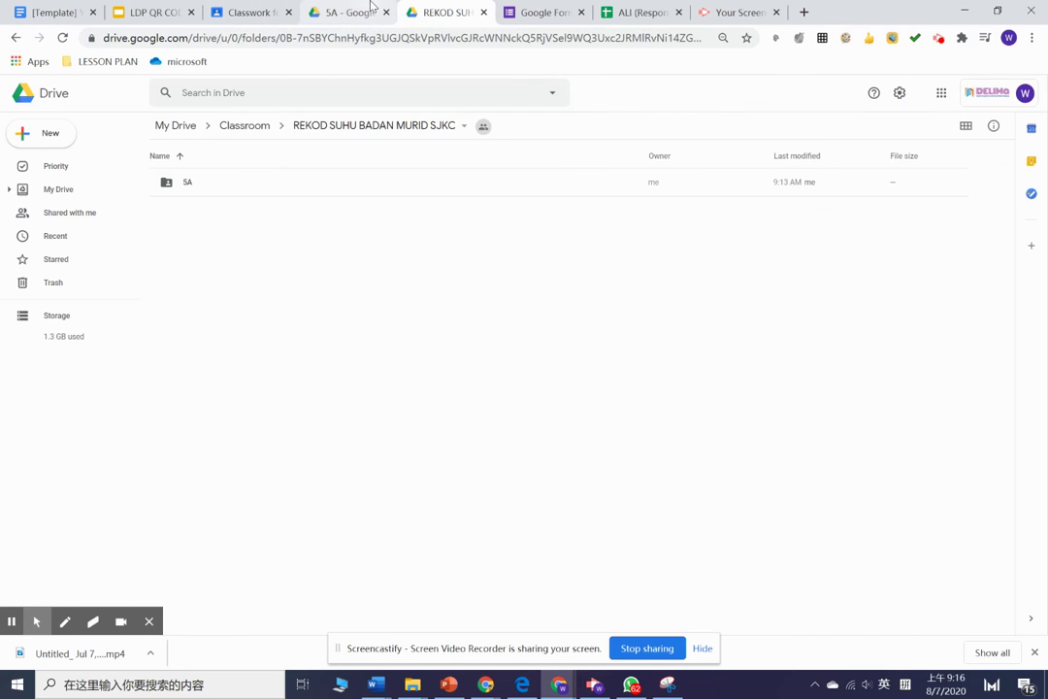
pyautogui.click(349, 13)
pyautogui.doubleClick(291, 239)
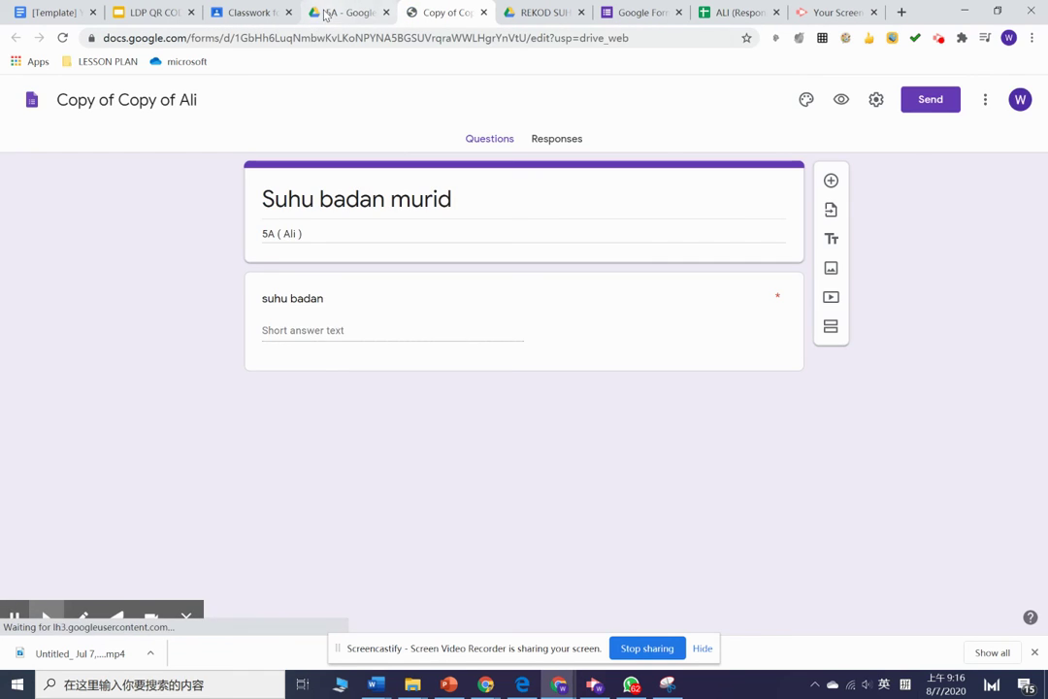
pyautogui.click(326, 12)
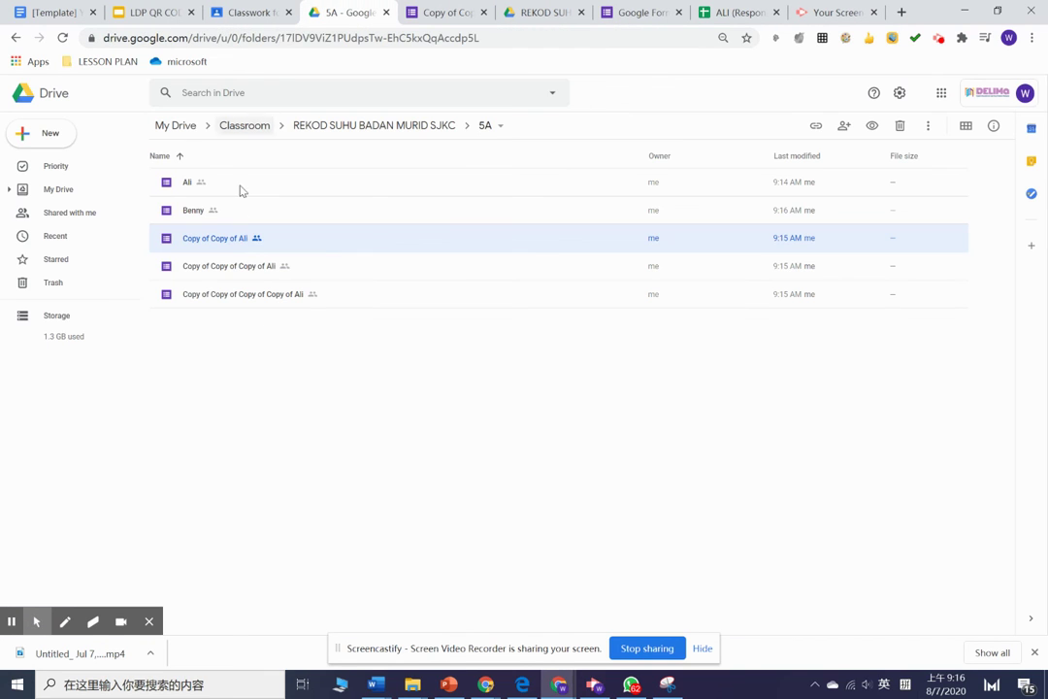
pyautogui.doubleClick(325, 263)
pyautogui.click(318, 8)
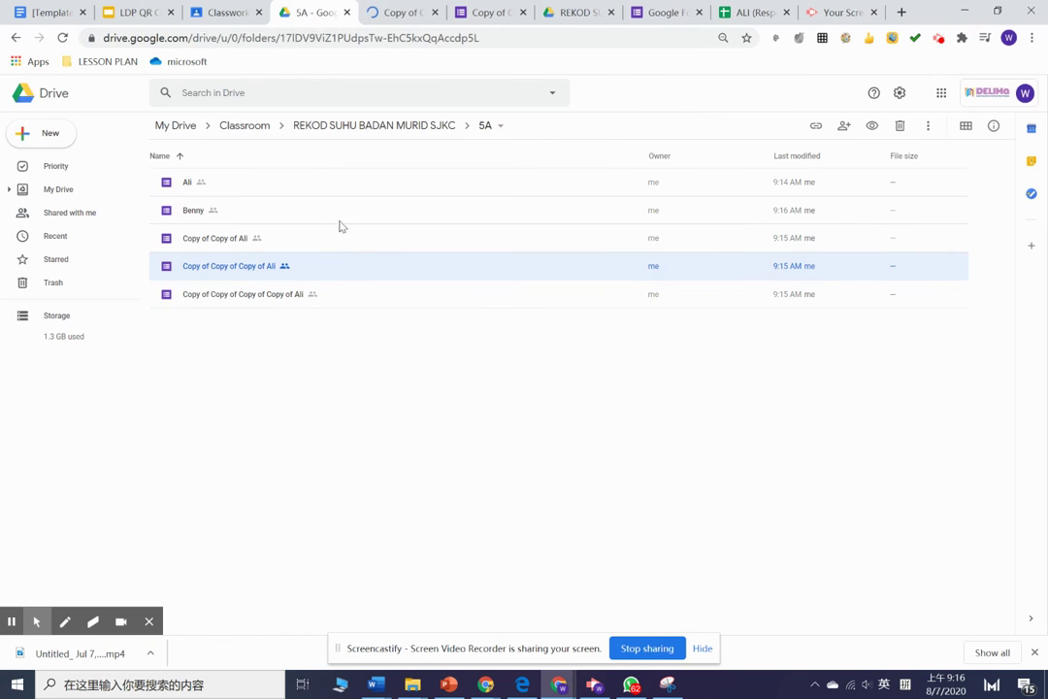
pyautogui.doubleClick(354, 294)
pyautogui.click(437, 8)
pyautogui.hotkey('ctrl', 'Tab')
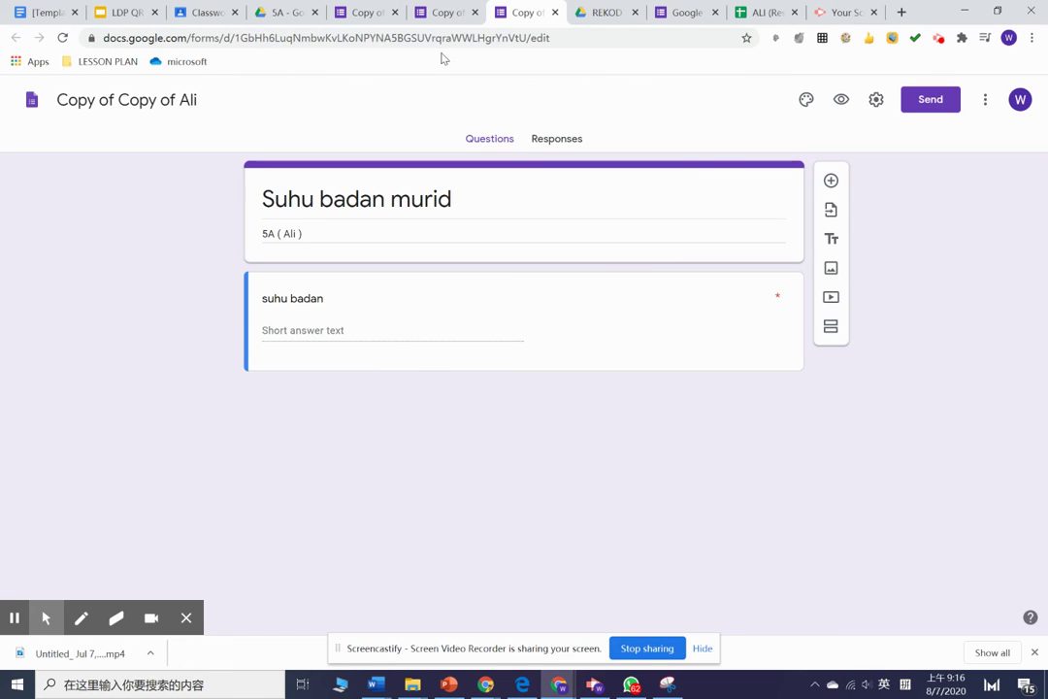
# - Retitle Copy of Copy of Ali to Charie with description 5A ( Charie )
pyautogui.click(194, 101)
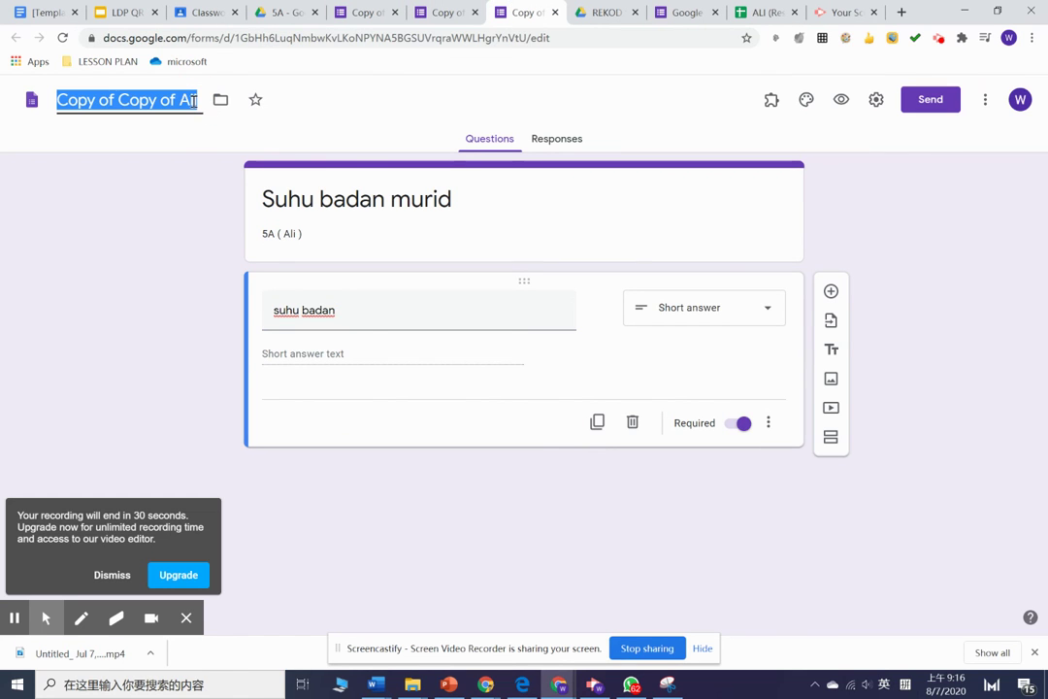
pyautogui.write('Charie')
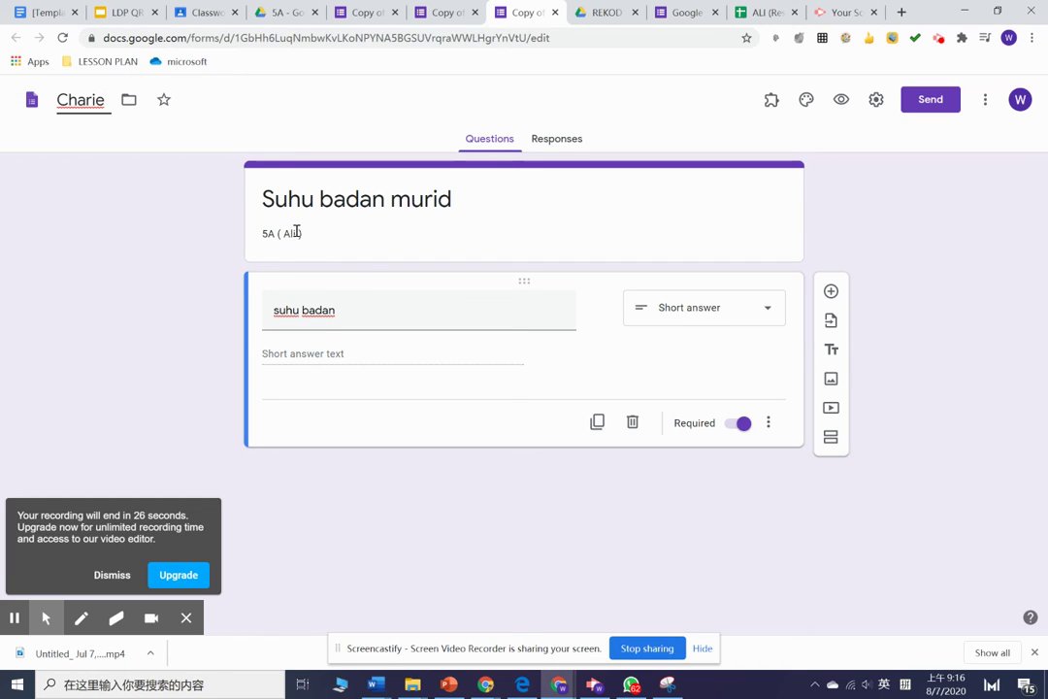
pyautogui.click(296, 232)
pyautogui.click(297, 234)
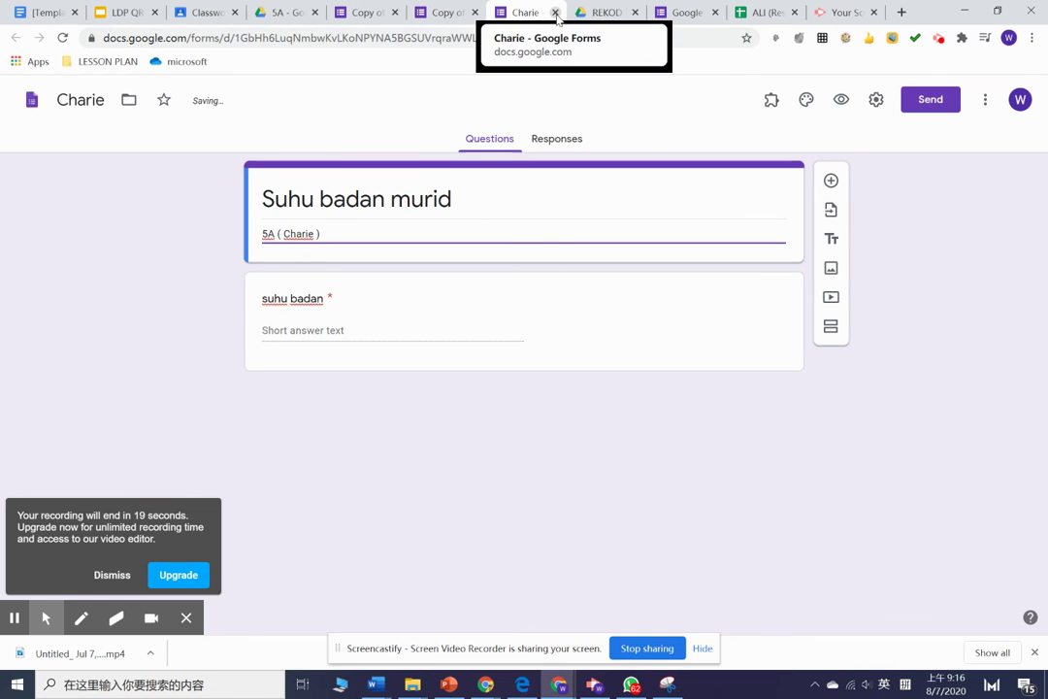
# - Close Charie, retitle the next copy David with description 5A ( David ), and close it
pyautogui.click(555, 12)
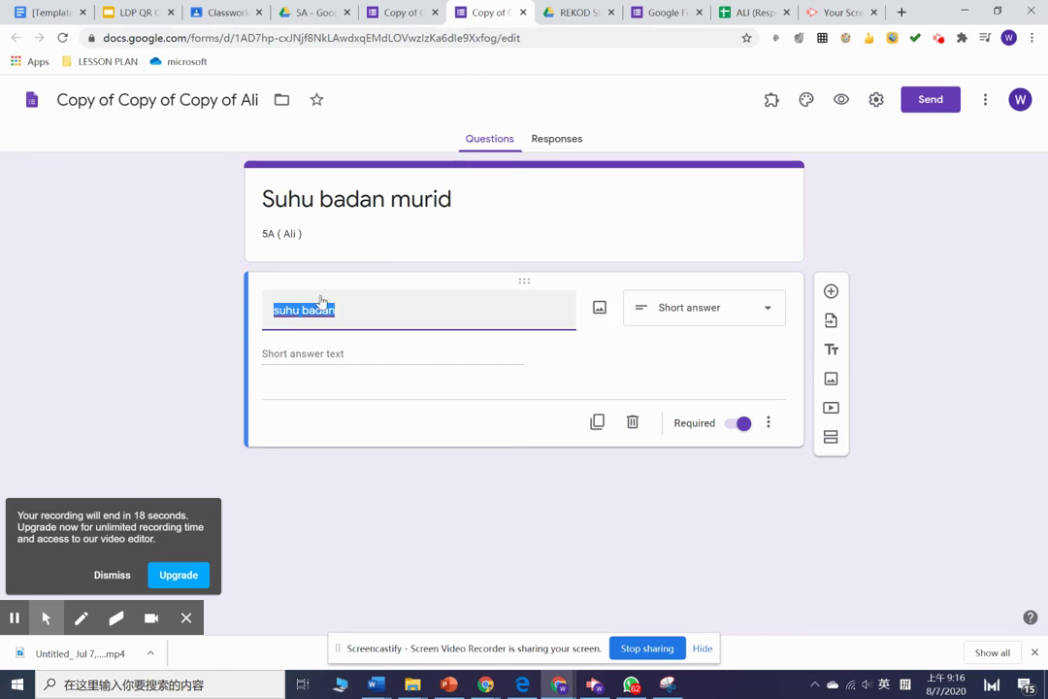
pyautogui.click(311, 12)
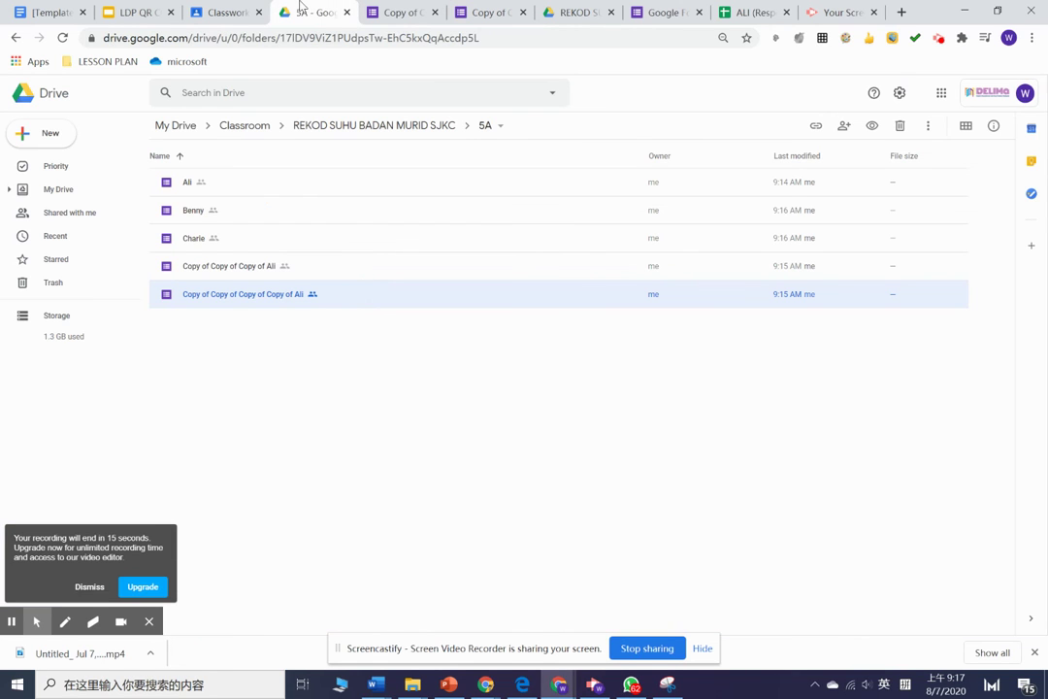
pyautogui.click(482, 10)
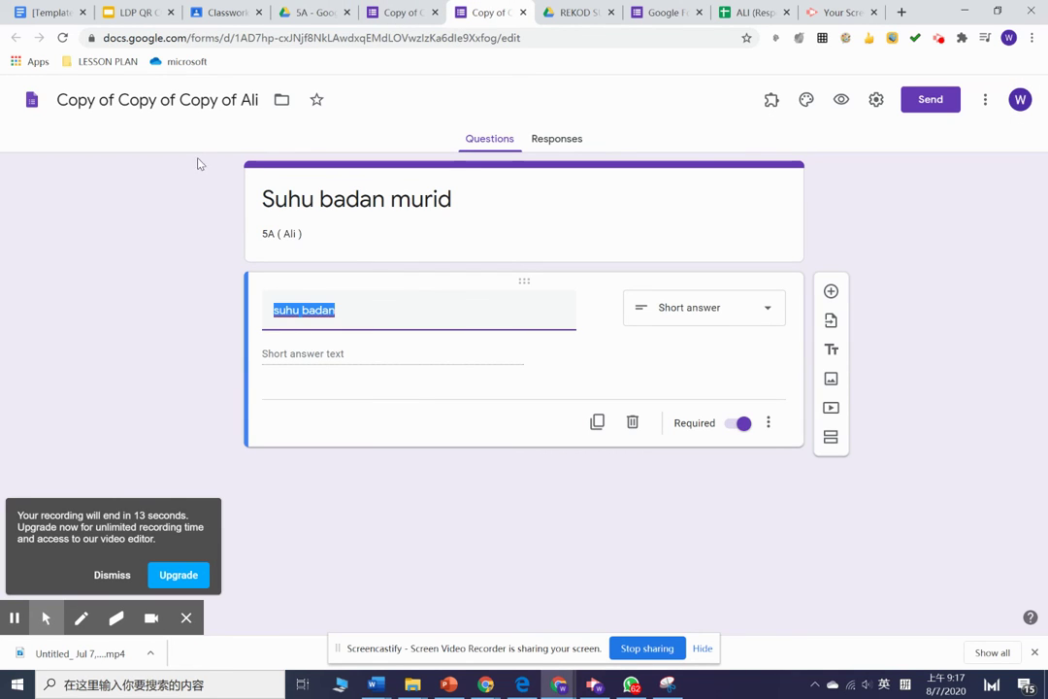
pyautogui.tripleClick(204, 103)
pyautogui.write('David')
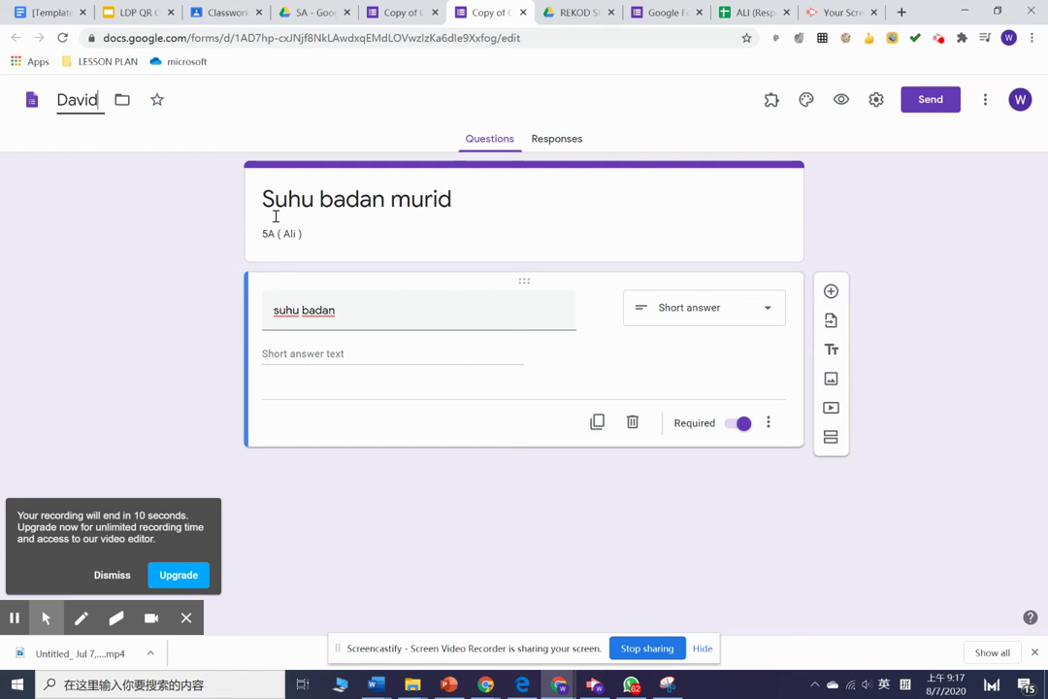
pyautogui.tripleClick(295, 237)
pyautogui.click(294, 237)
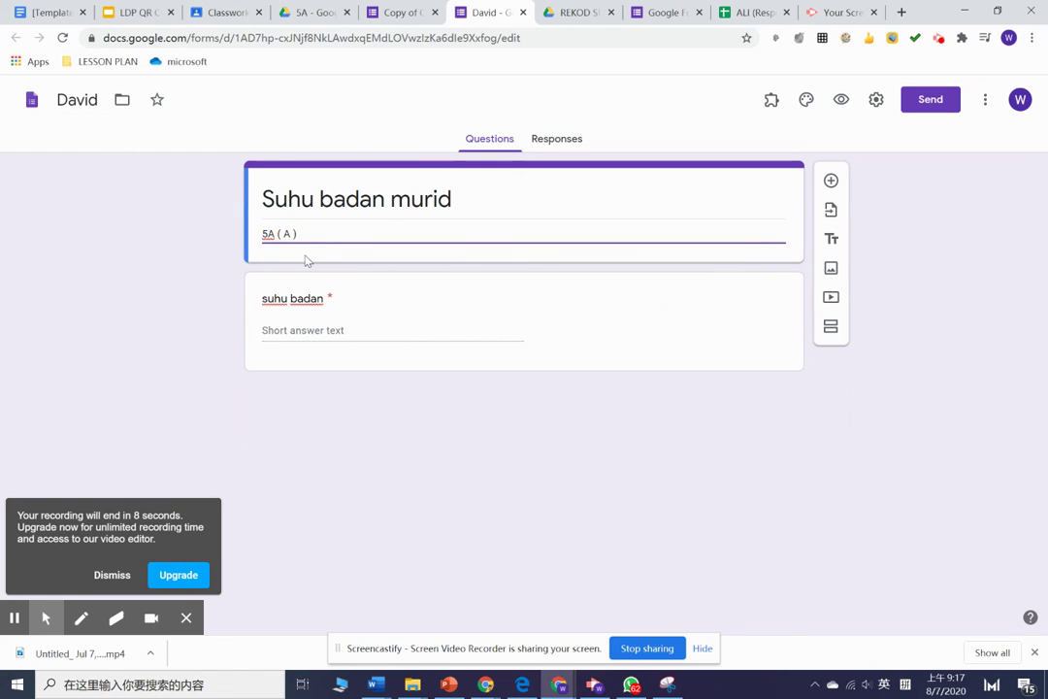
pyautogui.write('David')
pyautogui.click(523, 11)
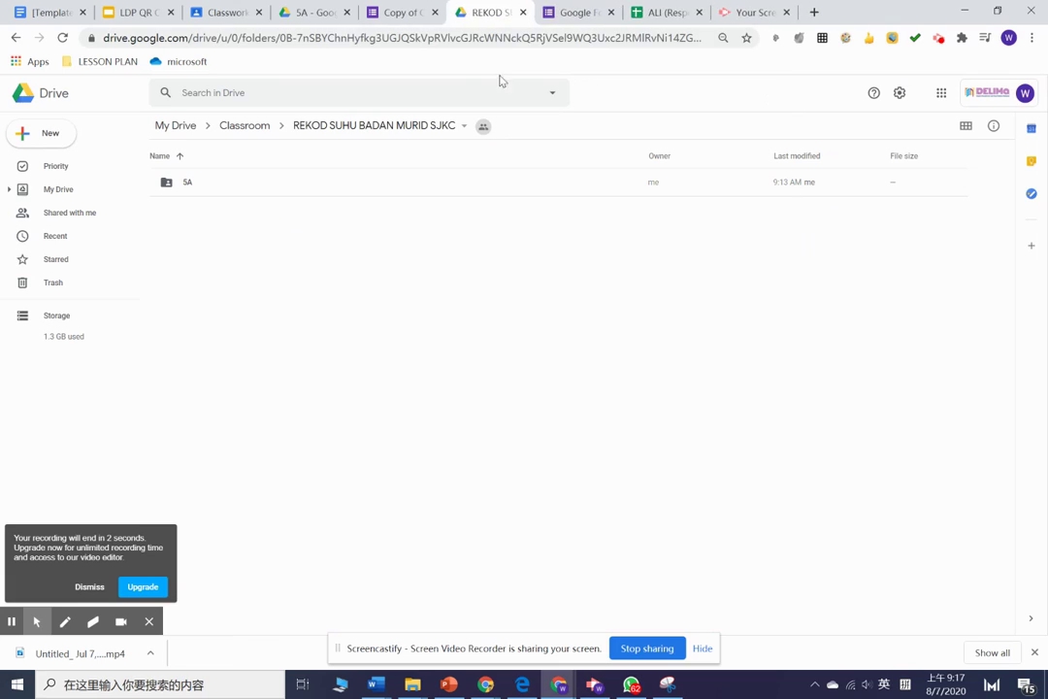